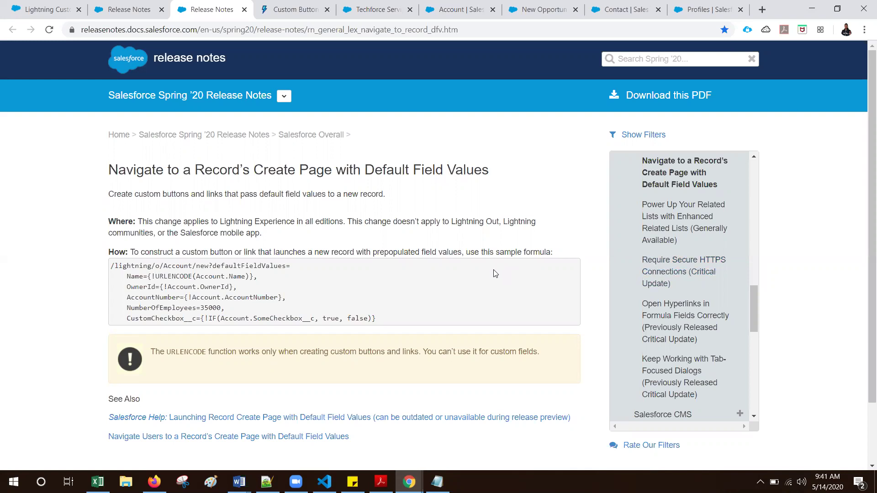
Examine the sample formula's defaultFieldValues parameter, target object and field assignments in the Spring '20 release note
double_click(250, 266)
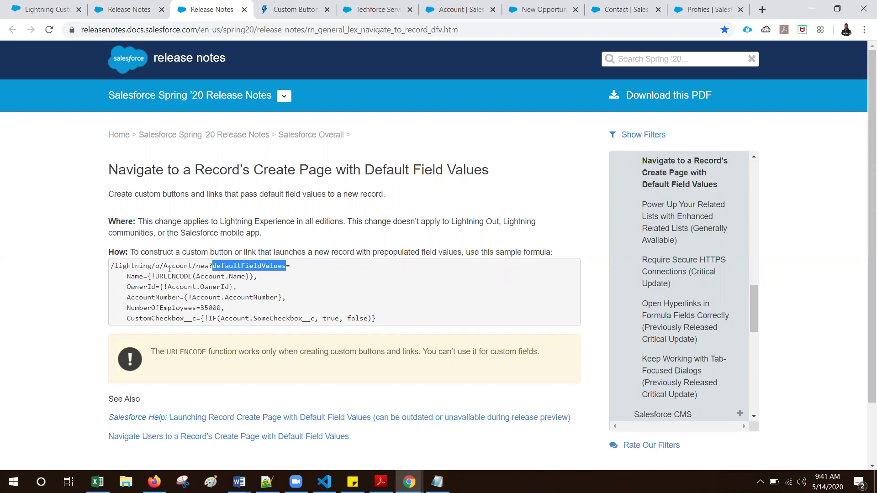
double_click(177, 267)
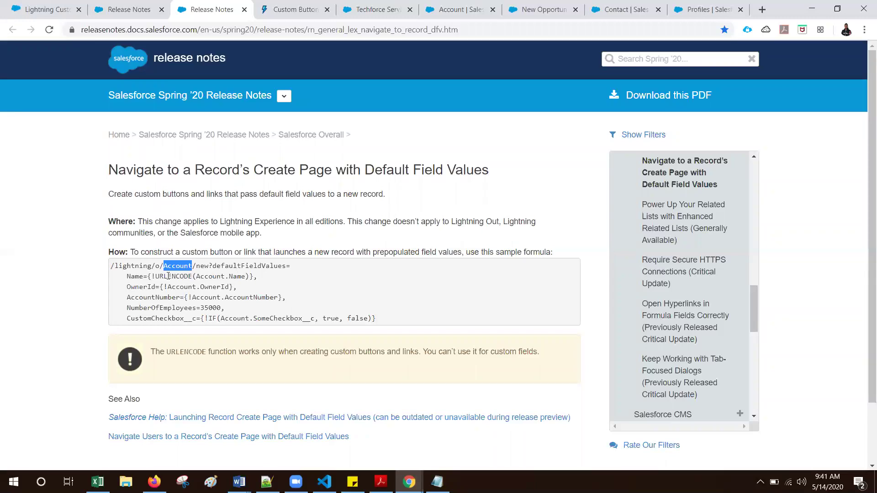
double_click(132, 277)
left_click(146, 288)
double_click(148, 297)
left_click(153, 307)
double_click(153, 308)
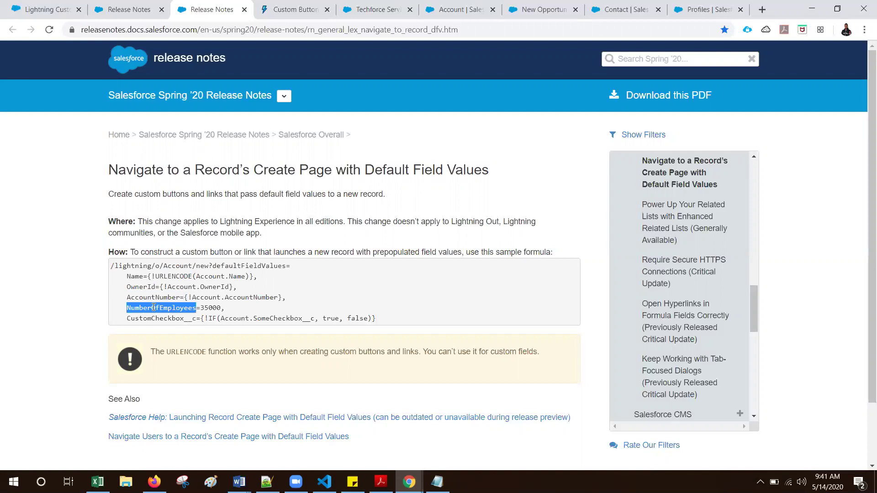
double_click(171, 318)
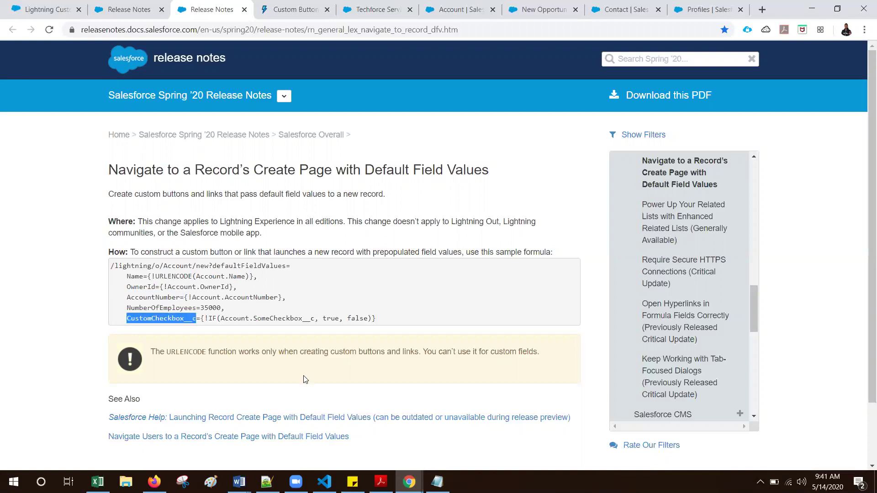
Review the Notepad list of value-passing topics and view the Techforce Services Pvt Ltd account record
left_click(437, 482)
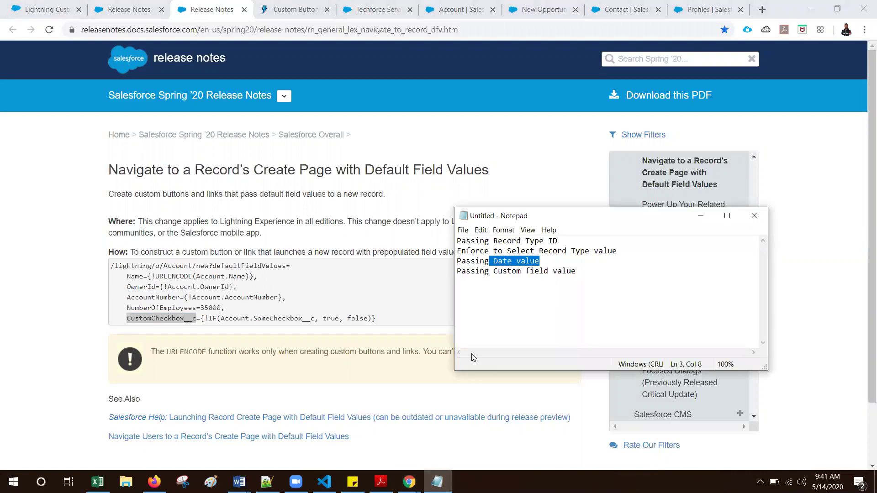
left_click(603, 251)
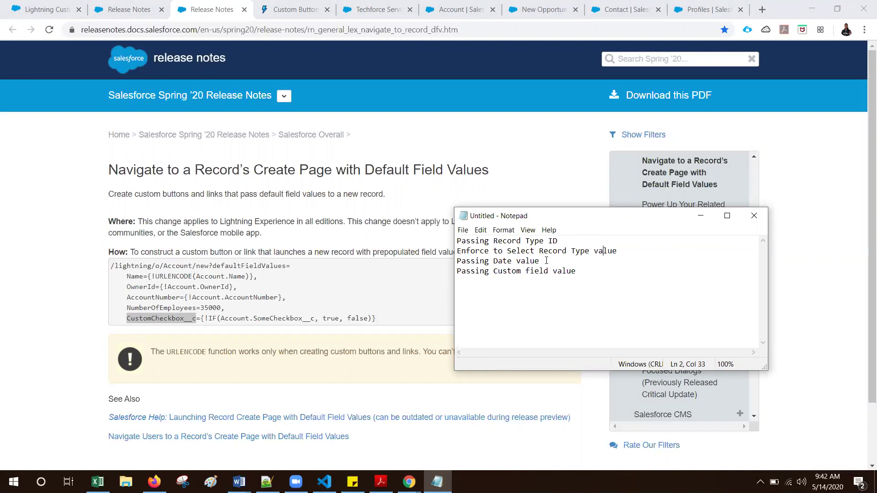
left_click(373, 10)
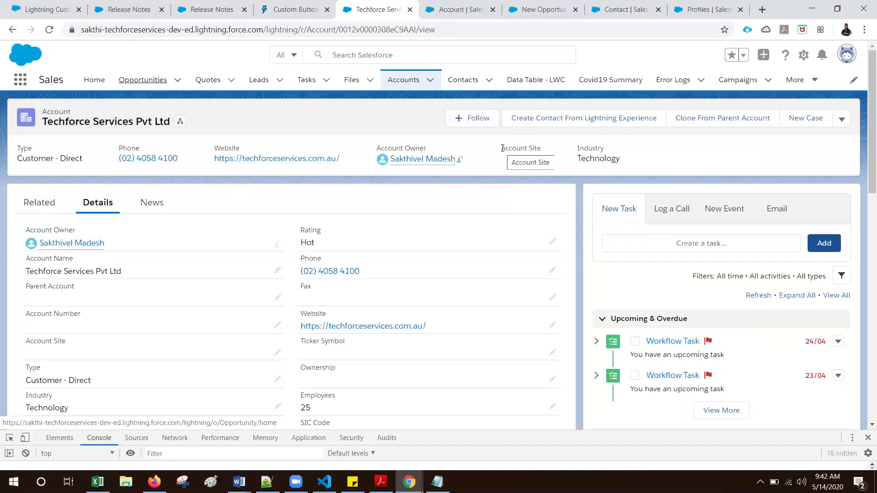
Start a new Account custom button labelled "Create Opportunity From Account" with the Detail Page Button display type
left_click(455, 11)
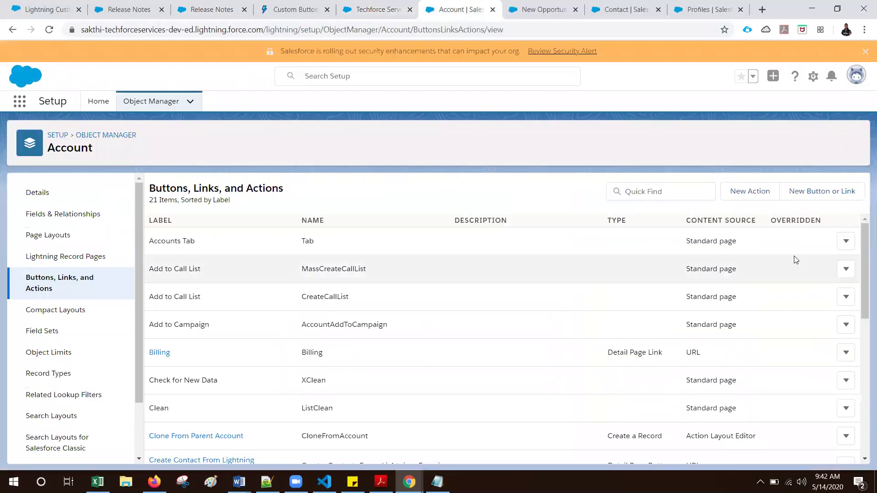
left_click(815, 191)
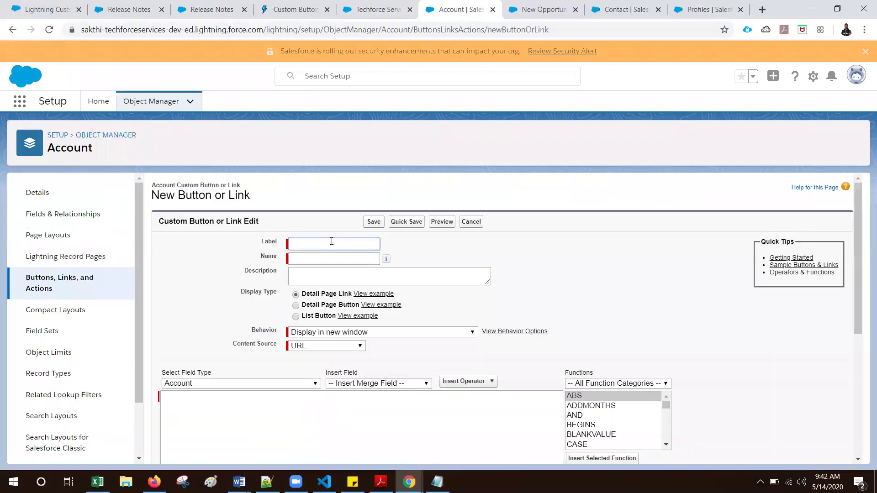
type("Create Opp")
type("ortunity Fro")
type("m Account")
left_click(327, 279)
left_click(320, 306)
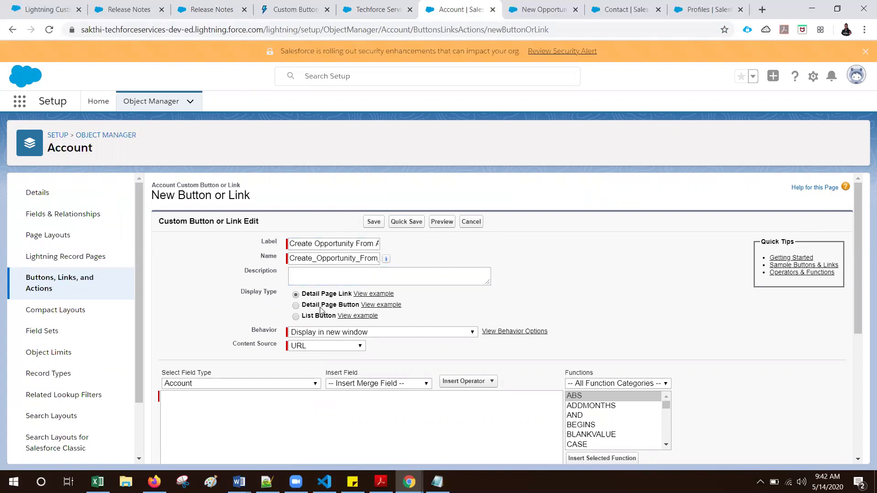
Copy the sample URL's first line from the release note into the button formula and change its object to Opportunity
scroll(319, 314, "down", 2)
left_click(320, 314)
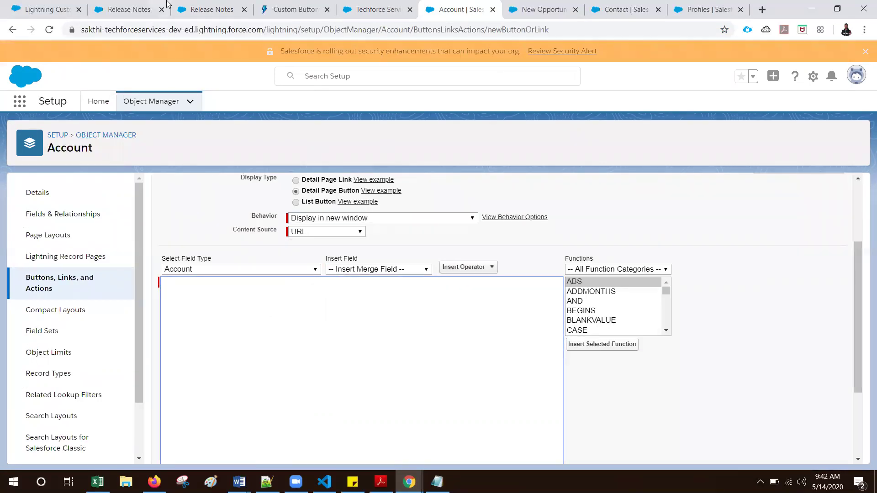
left_click(208, 9)
triple_click(201, 266)
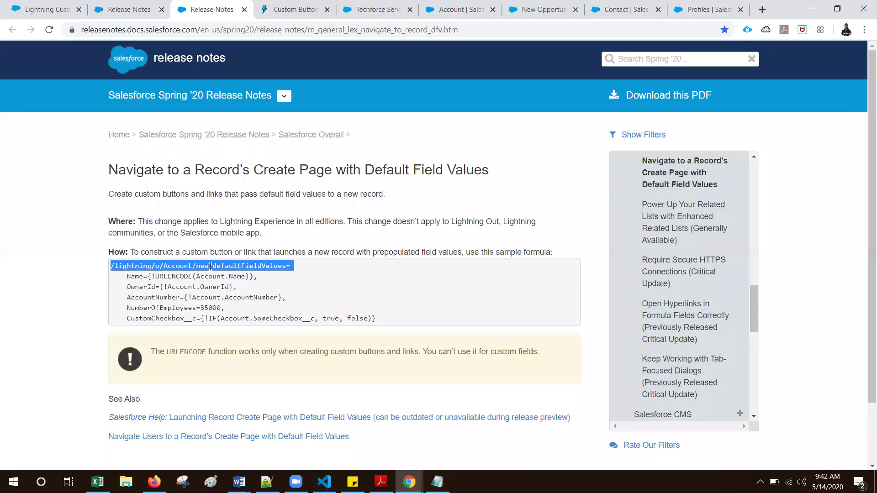
key("ctrl+c")
left_click(455, 9)
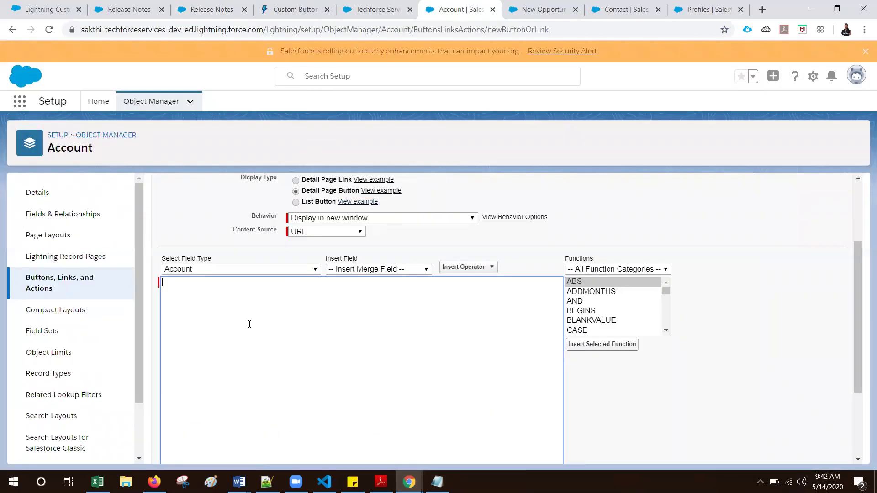
key("ctrl+v")
double_click(238, 284)
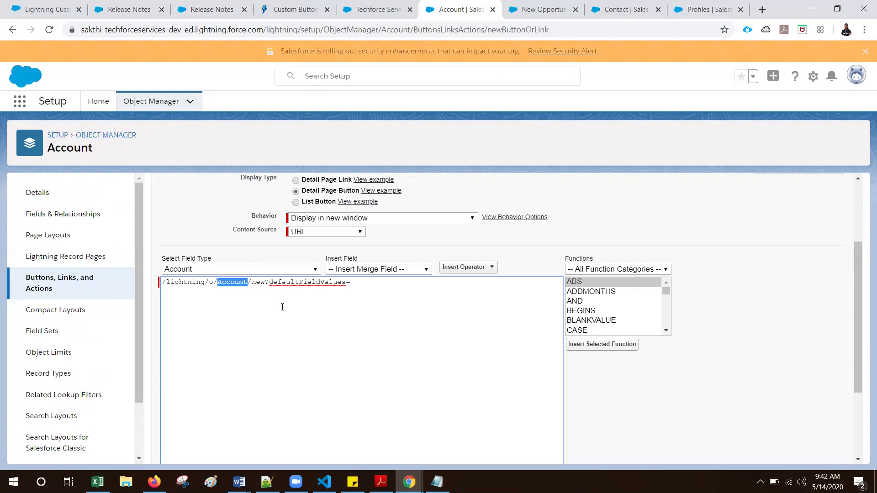
type("Opportunity")
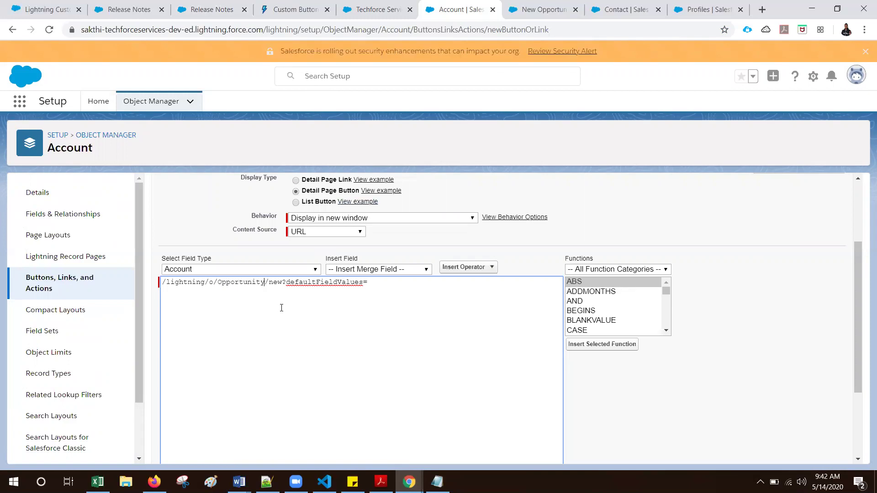
left_click(375, 286)
Examine the record type and required fields on the New Opportunity form, and close the form
left_click(537, 9)
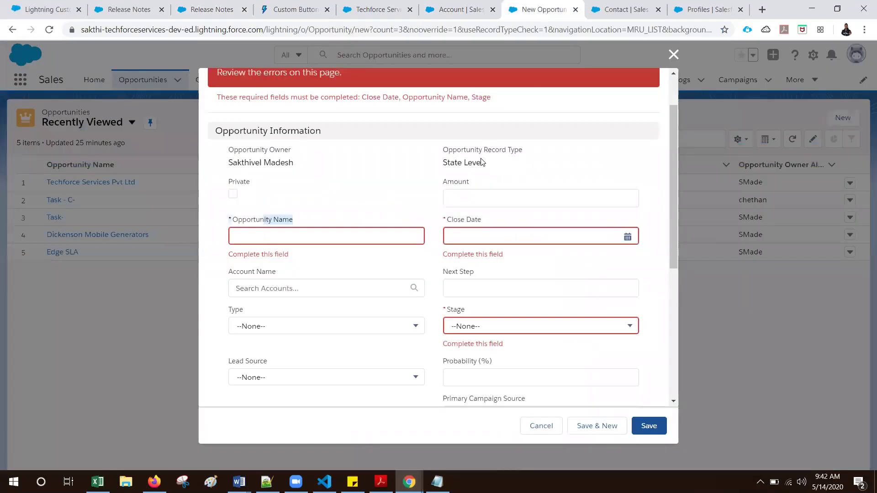
scroll(444, 202, "up", 2)
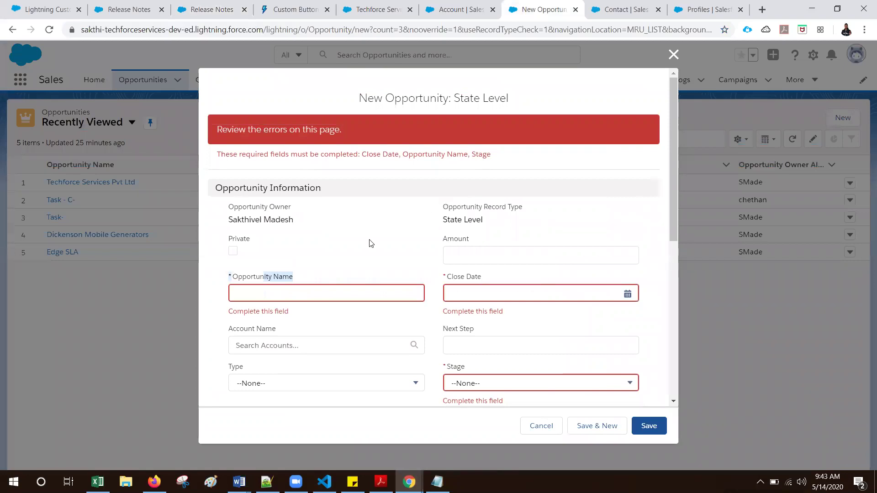
left_click_drag(244, 279, 314, 278)
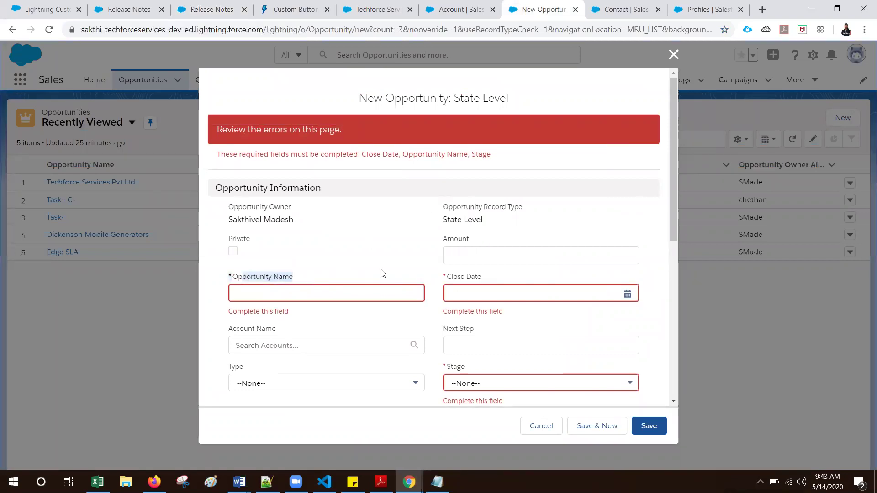
scroll(381, 274, "down", 1)
left_click(447, 311)
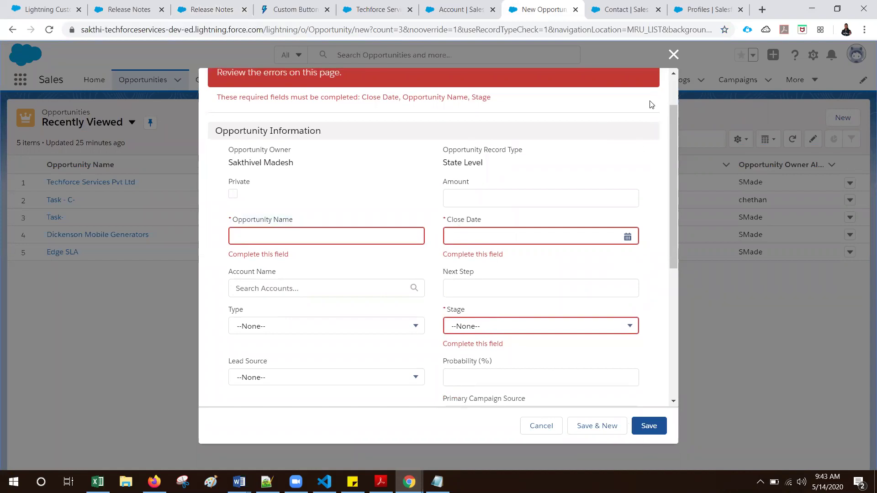
left_click(673, 54)
Open the Opportunity object's Fields & Relationships list in Setup, with its browser tab beside the Account one
left_click(813, 55)
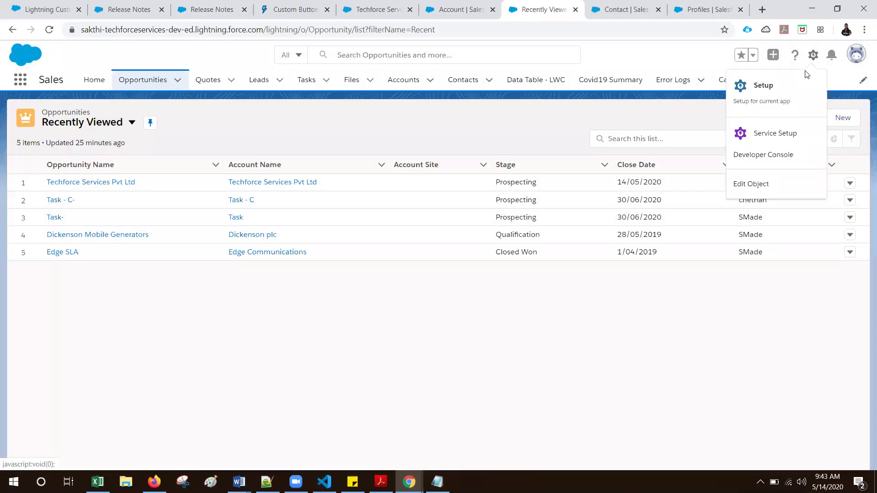
left_click(751, 185)
left_click_drag(553, 9, 485, 5)
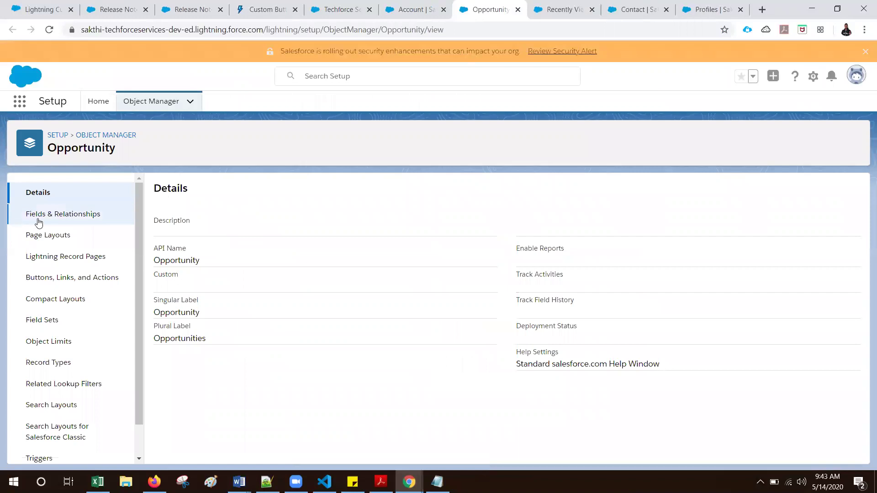
left_click(40, 221)
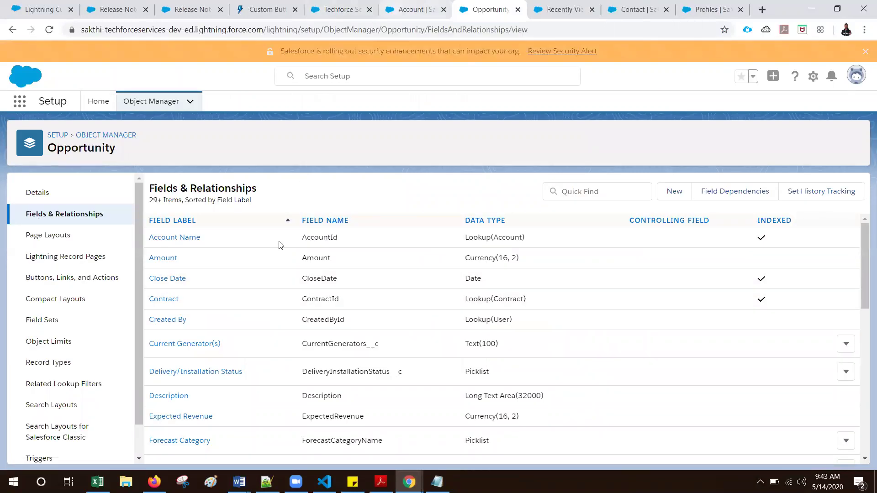
Add a Name assignment to the Account button's formula using the Account Name merge field, ending with a comma
left_click(408, 14)
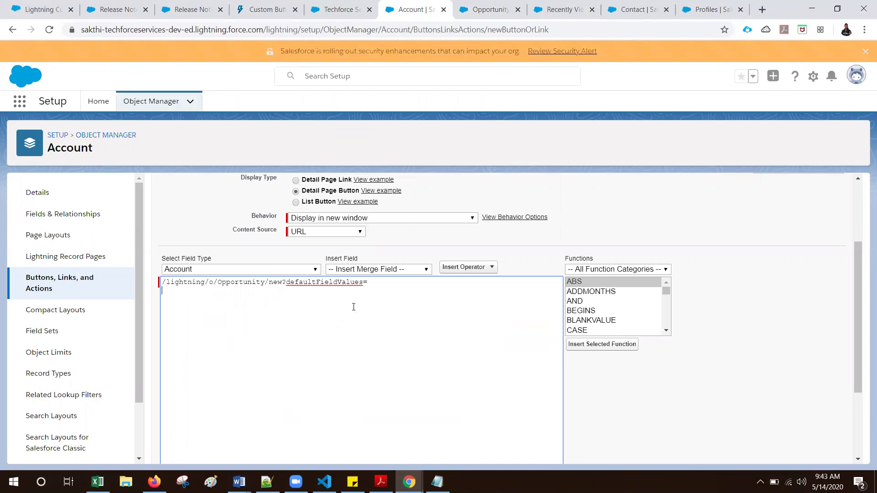
type("Name =")
left_click(384, 270)
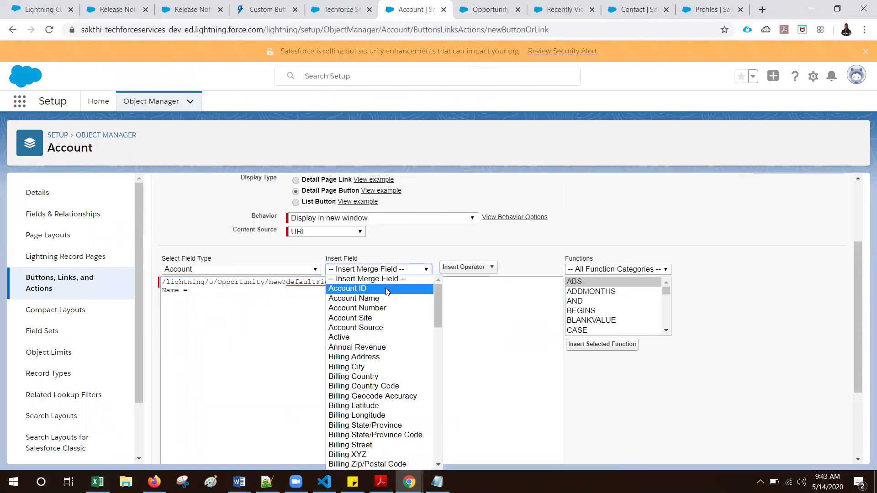
left_click(386, 299)
type(",")
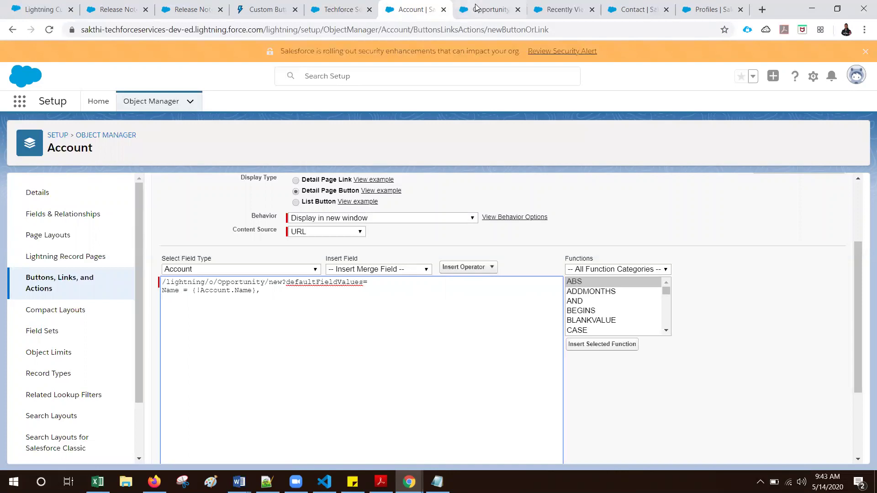
Add the line "CloseDate = {!TEXT(Today())," to the button formula, copying the field name from the Opportunity field list
key("ctrl+Tab")
double_click(313, 280)
key("ctrl+c")
key("ctrl+shift+Tab")
key("Return")
key("ctrl+v")
type("= Today")
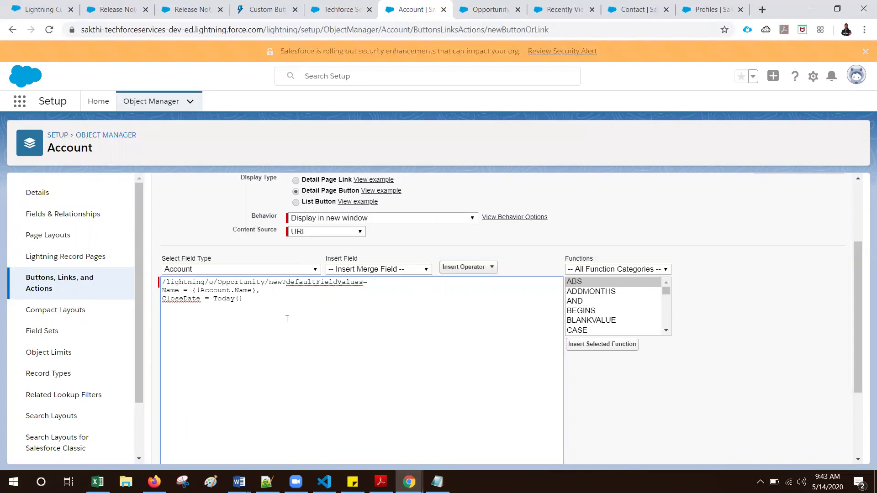
left_click(213, 299)
type("{")
type("TEXT(")
type(")")
type("!")
Look up the Stage field's API name on Opportunity and add the line "StageName = Prospecting" to the button formula
type("S")
left_click(476, 10)
scroll(386, 274, "down", 4)
scroll(386, 315, "down", 5)
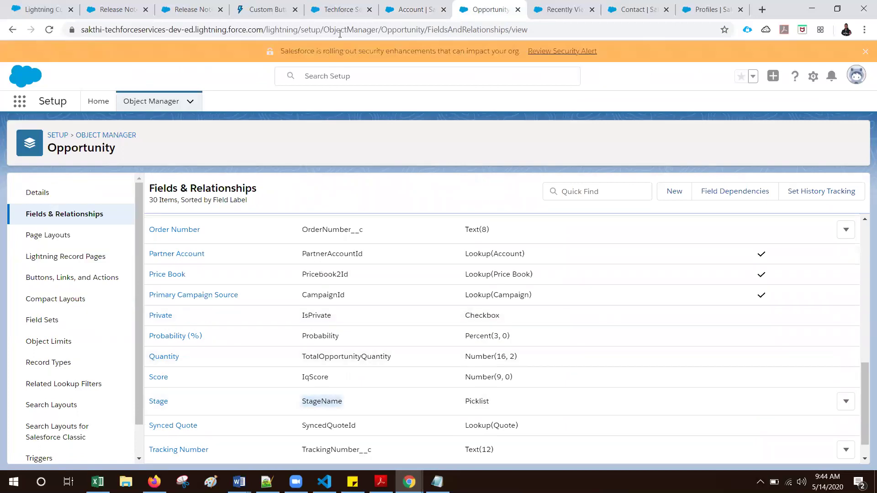
left_click(340, 9)
left_click(414, 9)
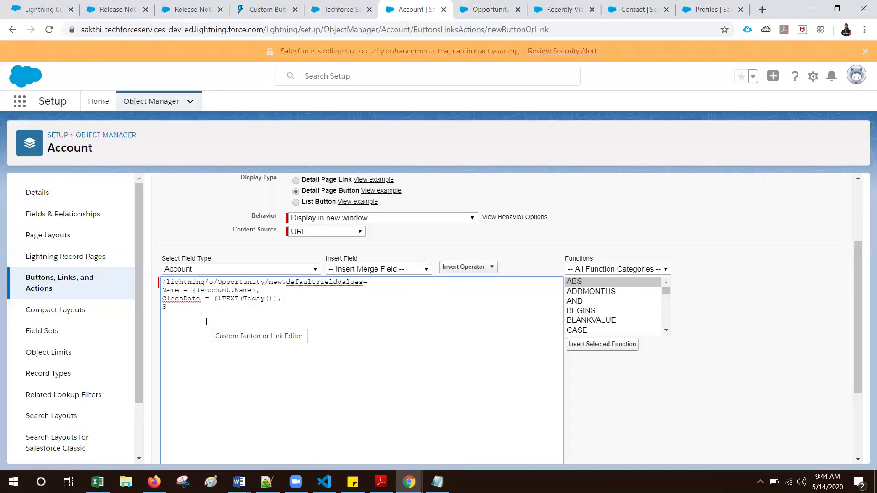
type("tageName")
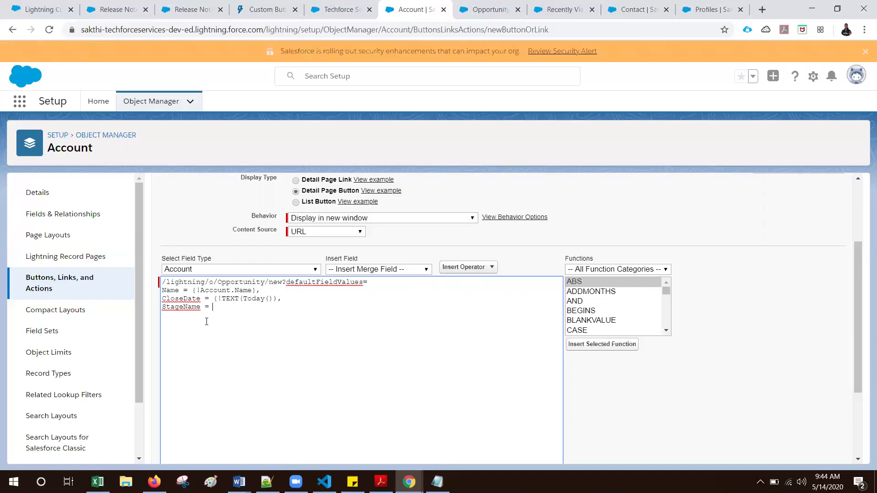
type(" = Prospecting")
Remove the spaces around the equals signs in the formula's Name, CloseDate and StageName lines
scroll(418, 341, "down", 3)
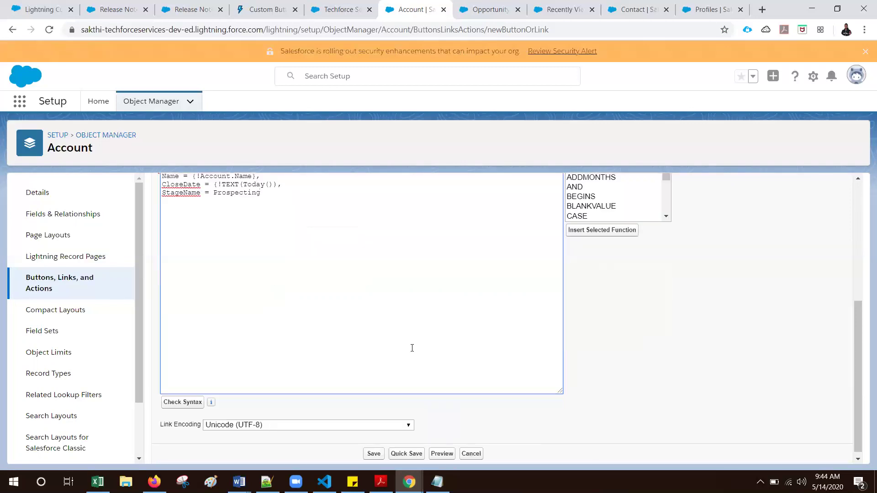
scroll(333, 363, "up", 1)
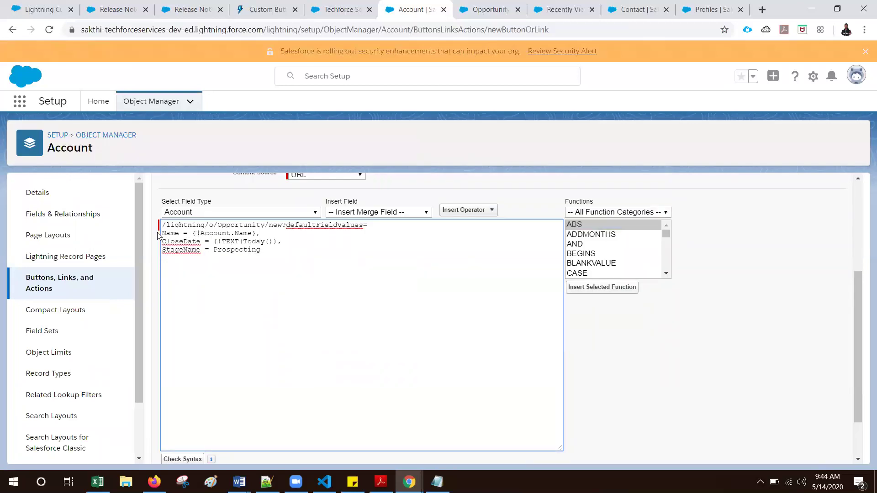
left_click(191, 231)
key("BackSpace")
key("Delete")
key("BackSpace")
type("=")
left_click(201, 240)
key("Delete")
key("Delete")
key("Down")
key("BackSpace")
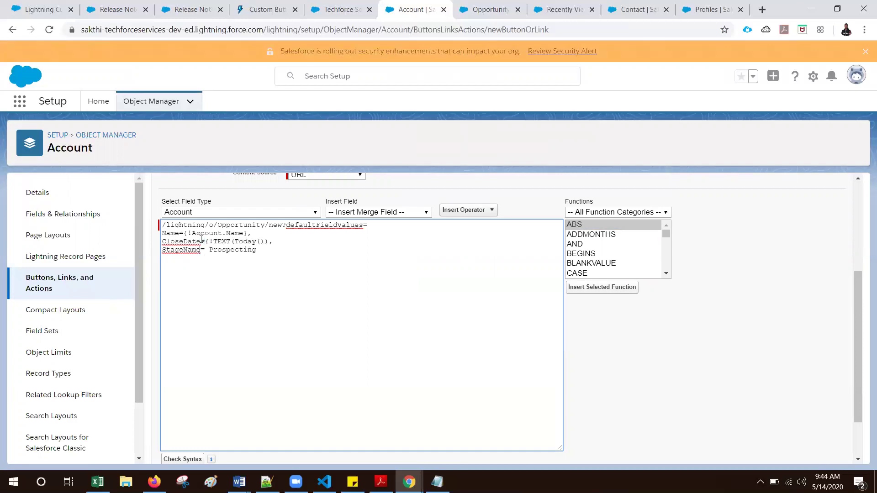
key("Delete")
Try to quick-save the Create Opportunity From Account button and recheck its formula
scroll(233, 256, "down", 2)
scroll(204, 241, "up", 2)
scroll(283, 343, "down", 2)
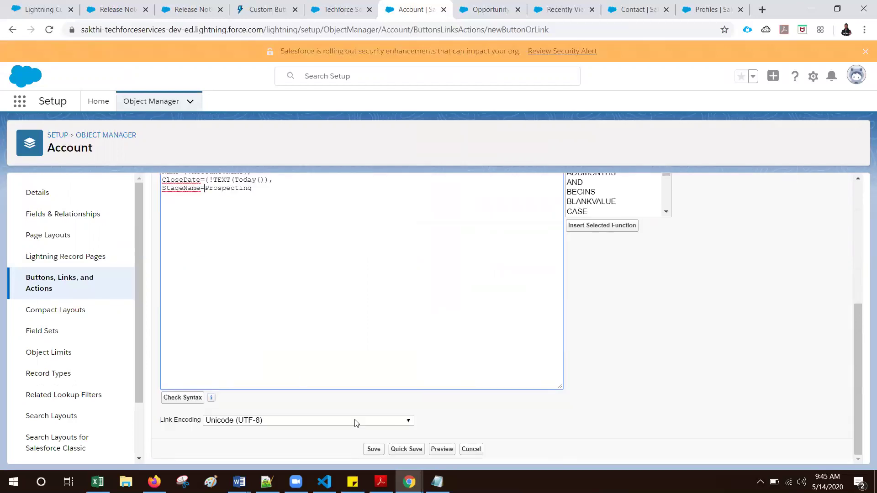
left_click(406, 449)
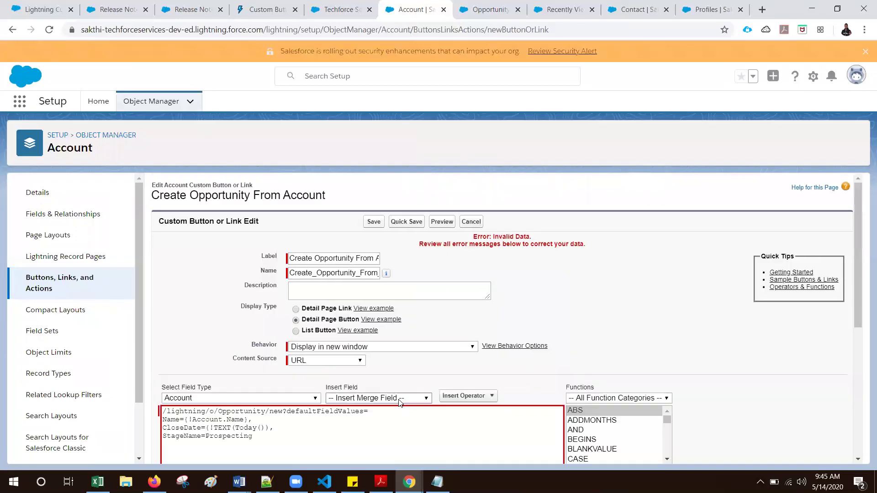
scroll(442, 368, "down", 4)
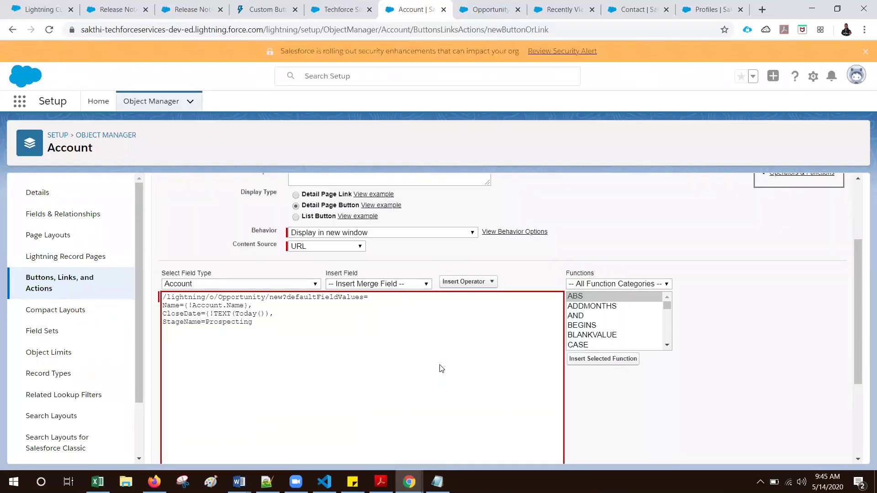
Add the missing closing brace so the CloseDate line reads "CloseDate={!TEXT(Today())}," and quick-save the button
scroll(441, 368, "down", 1)
scroll(301, 420, "up", 2)
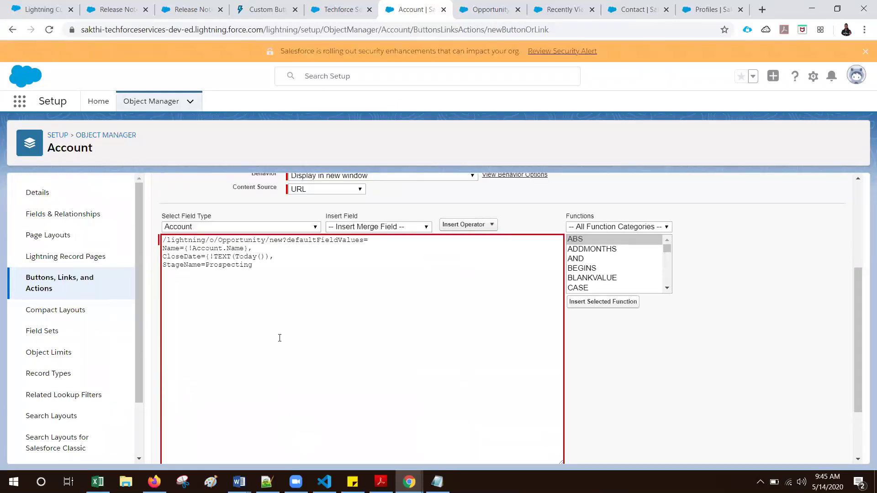
left_click(270, 256)
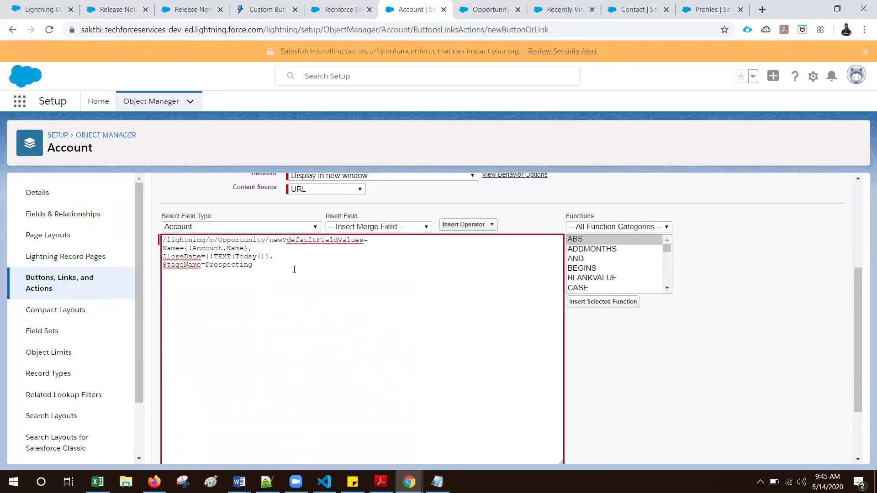
type("}")
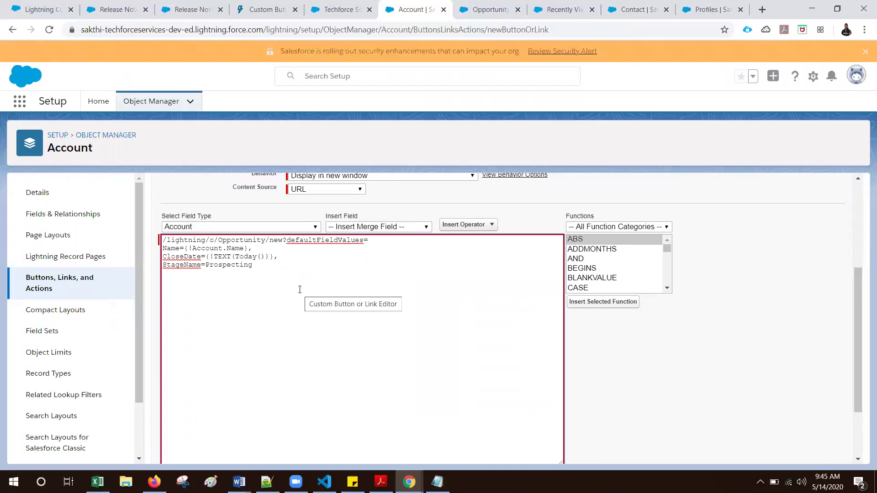
scroll(301, 293, "down", 2)
left_click(404, 450)
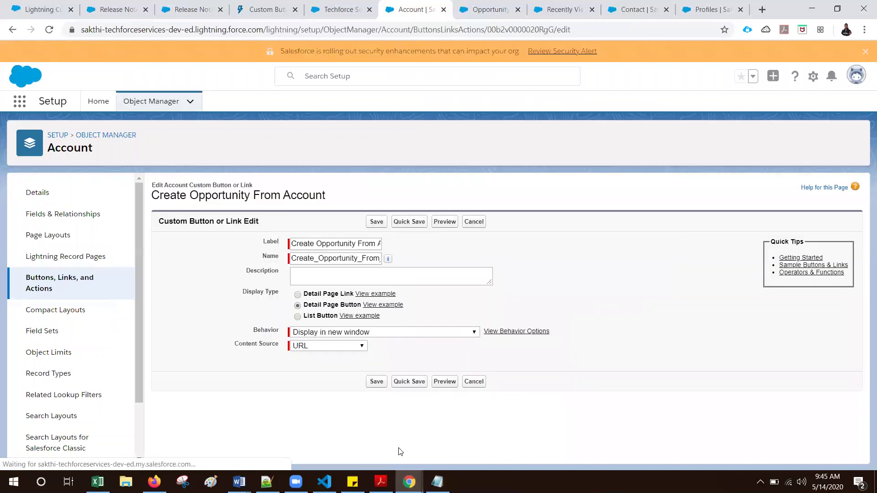
Open Account Layout from the Account page layouts and add Create Opportunity From Account to the Account Detail custom buttons
left_click(56, 236)
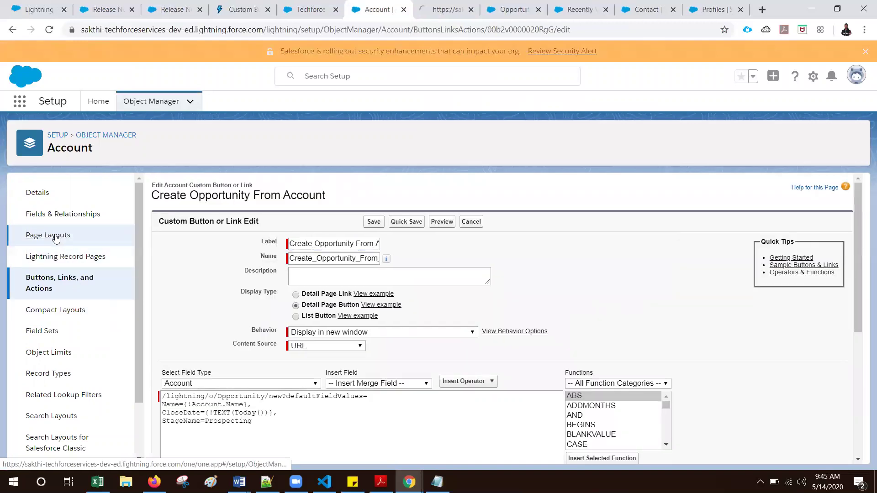
left_click(436, 9)
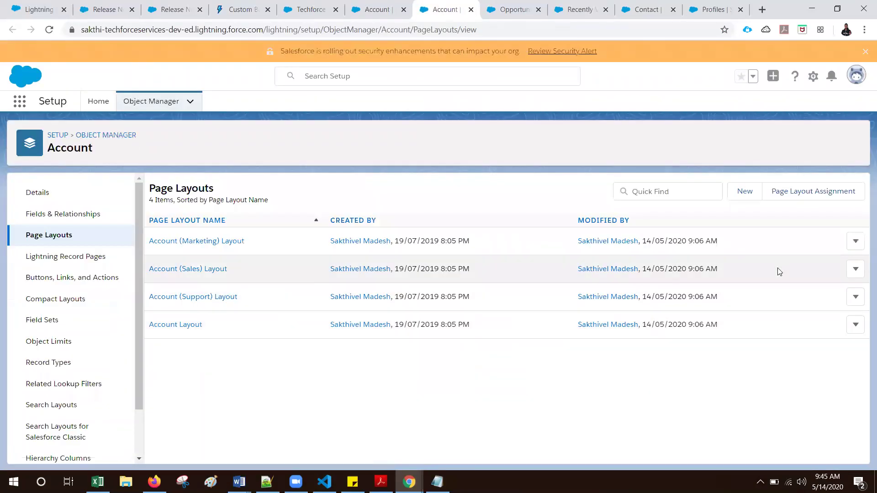
left_click(184, 326)
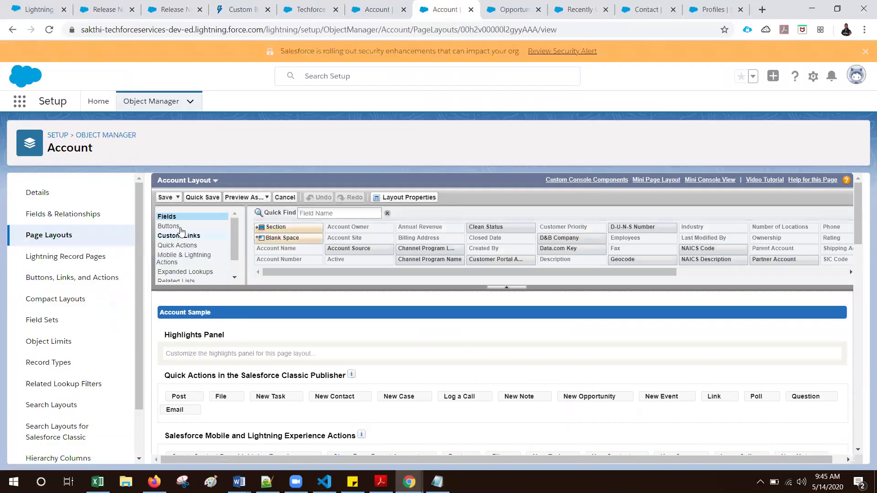
scroll(251, 374, "down", 3)
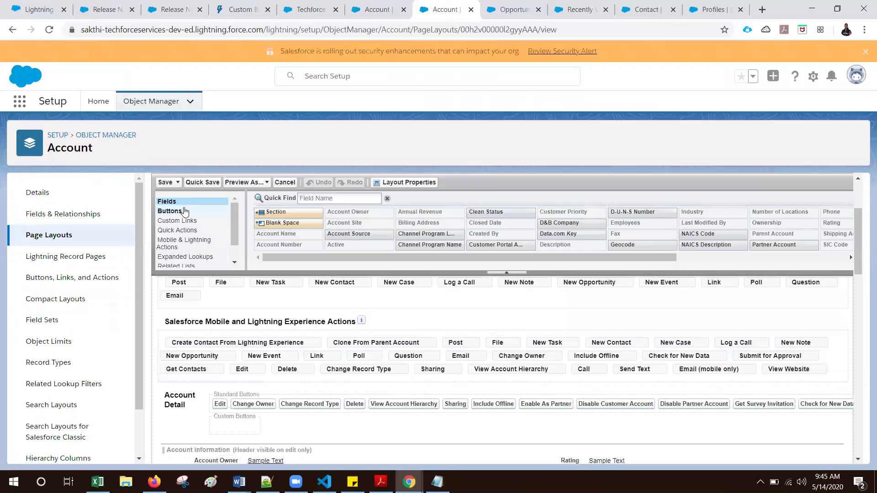
left_click(183, 211)
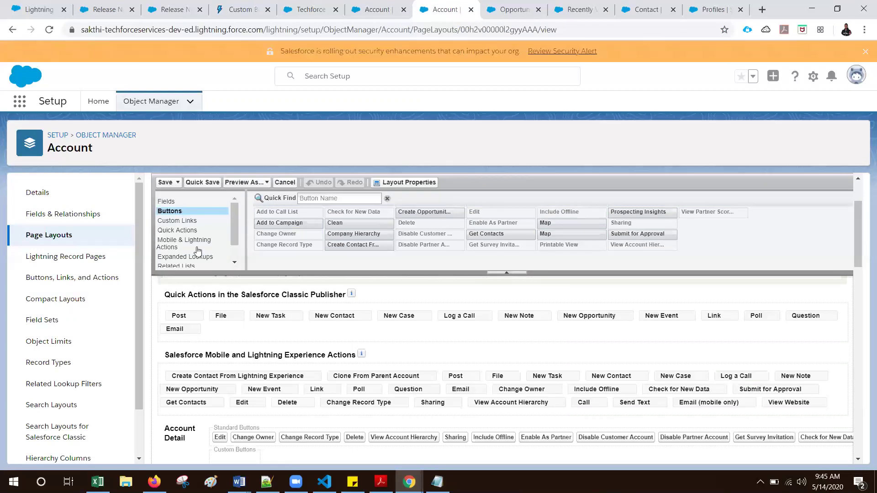
scroll(299, 365, "down", 2)
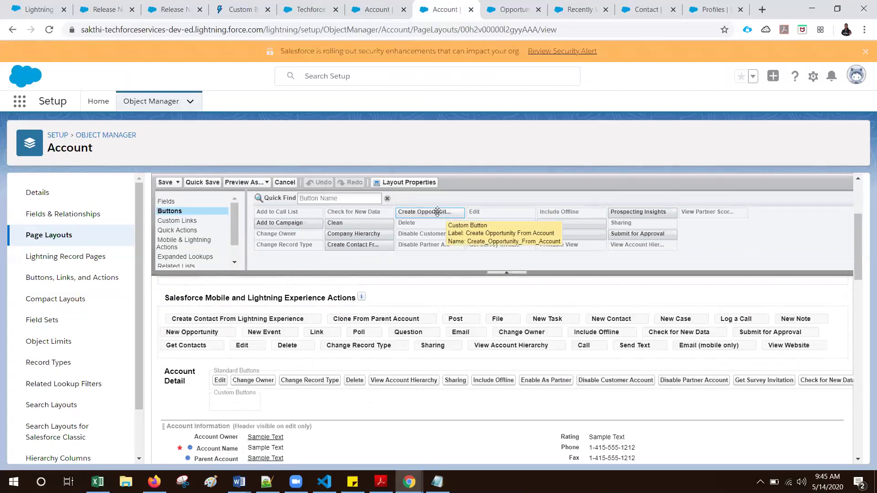
left_click_drag(437, 212, 212, 397)
Add Create Opportunity From Account as the first Salesforce Mobile and Lightning Experience action and save the layout
left_click(190, 247)
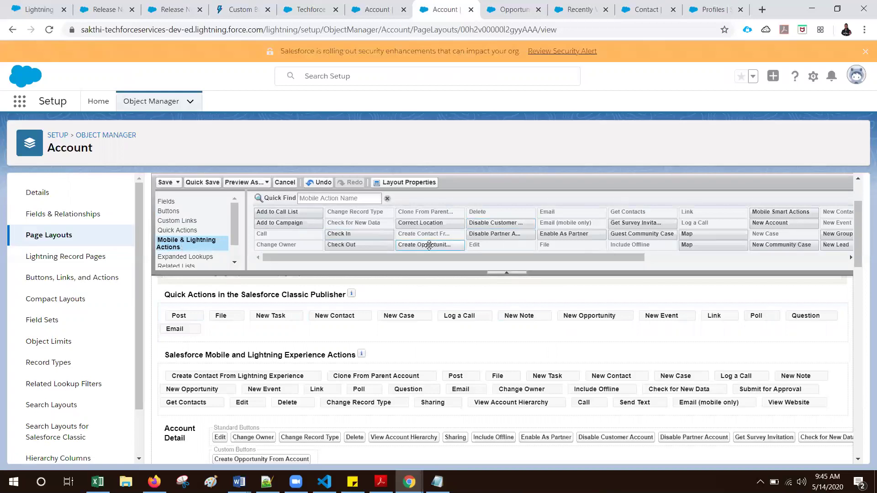
left_click_drag(430, 245, 173, 376)
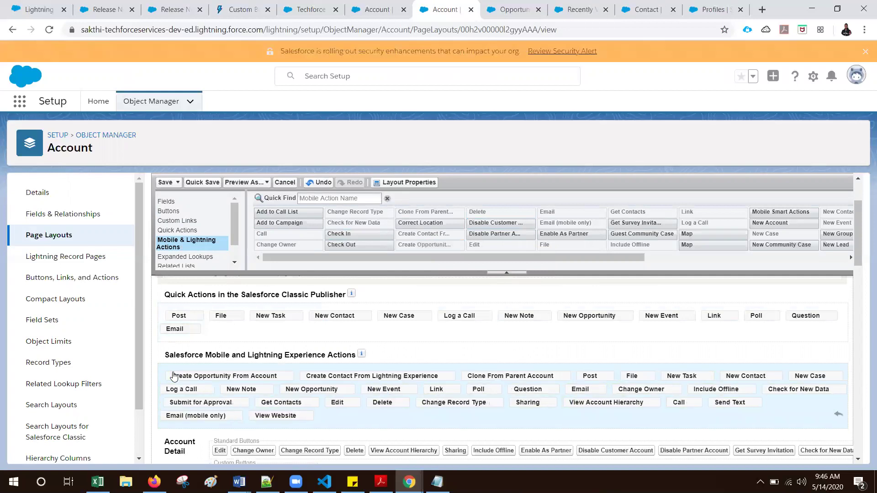
left_click(166, 182)
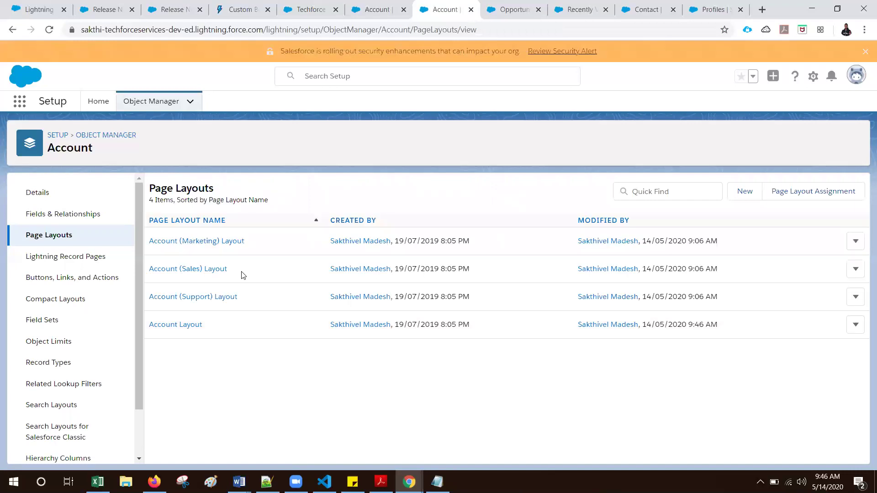
Reload the Techforce Services Pvt Ltd account record and run its Create Opportunity From Account action
left_click(380, 9)
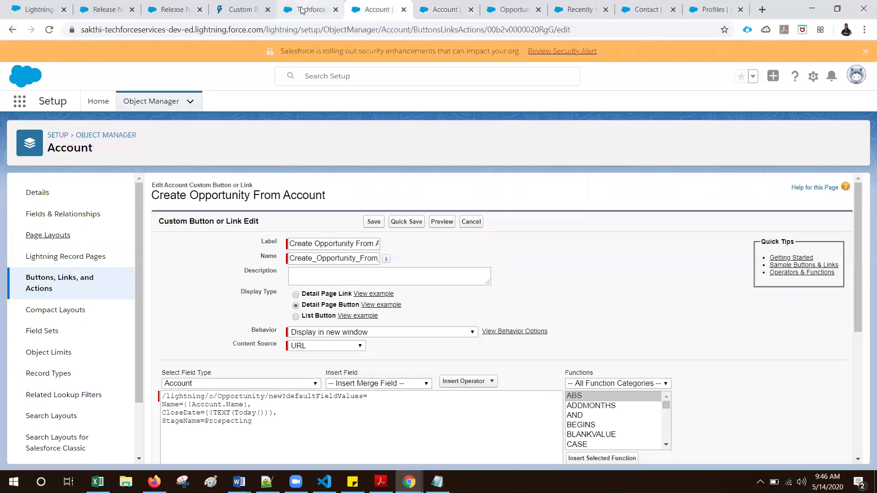
left_click(330, 9)
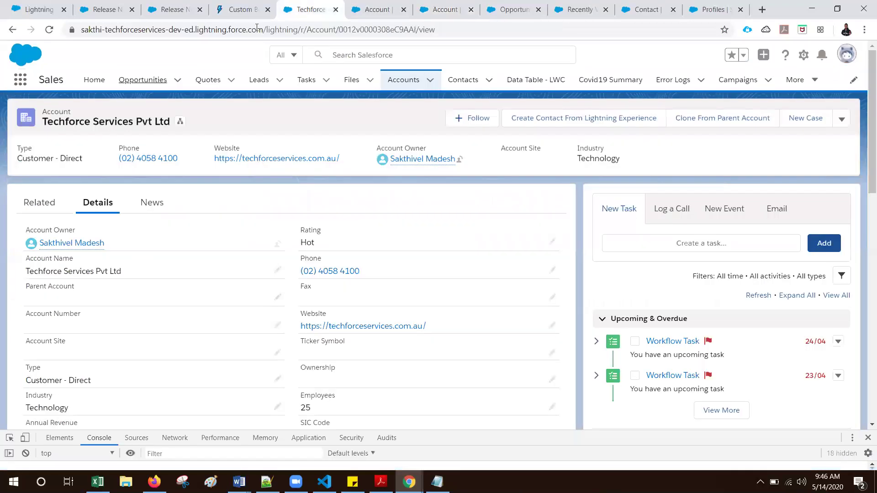
left_click(47, 31)
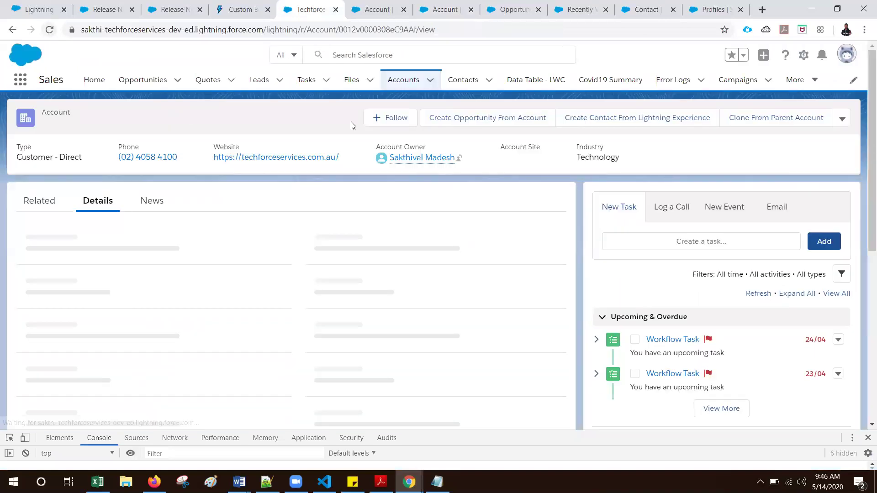
left_click(478, 124)
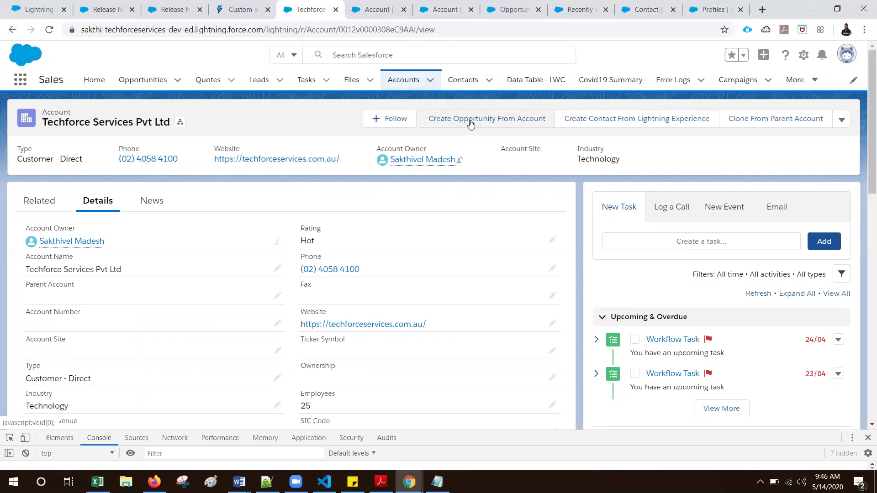
left_click(471, 123)
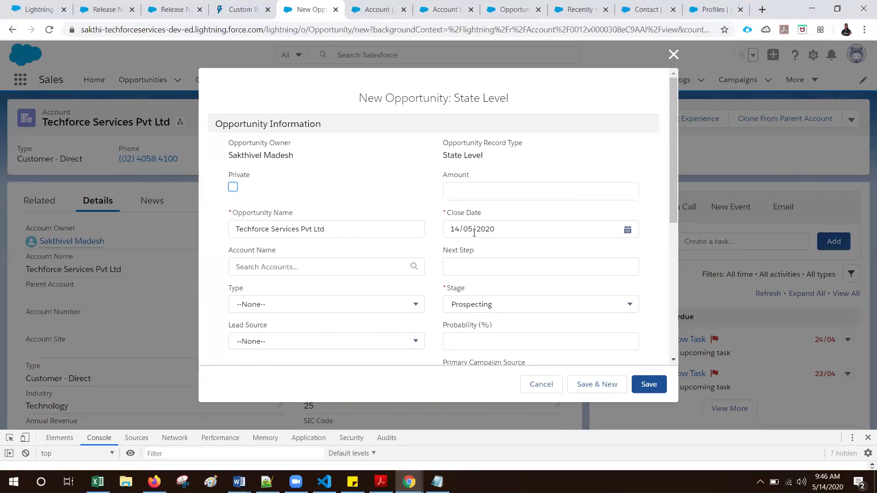
Check the prefilled Opportunity Name, Close Date, Stage and Opportunity Record Type on the new Opportunity form
scroll(474, 233, "down", 1)
left_click(467, 249)
scroll(467, 249, "up", 1)
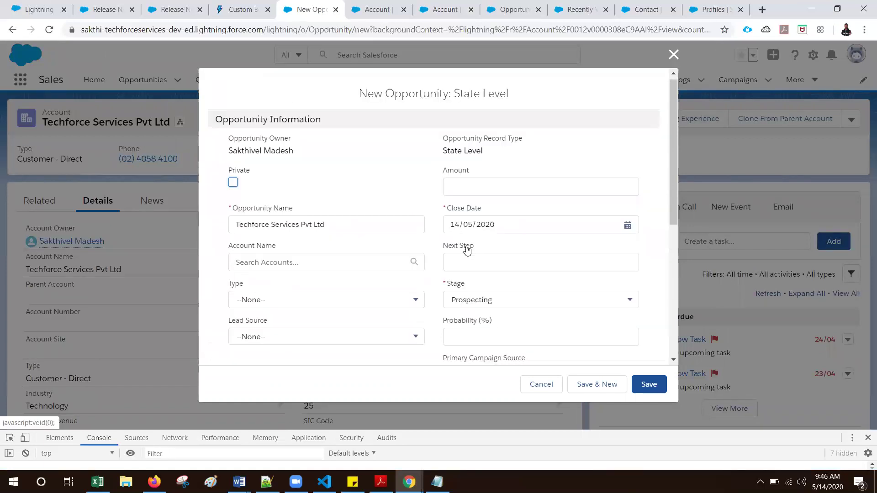
left_click(481, 151)
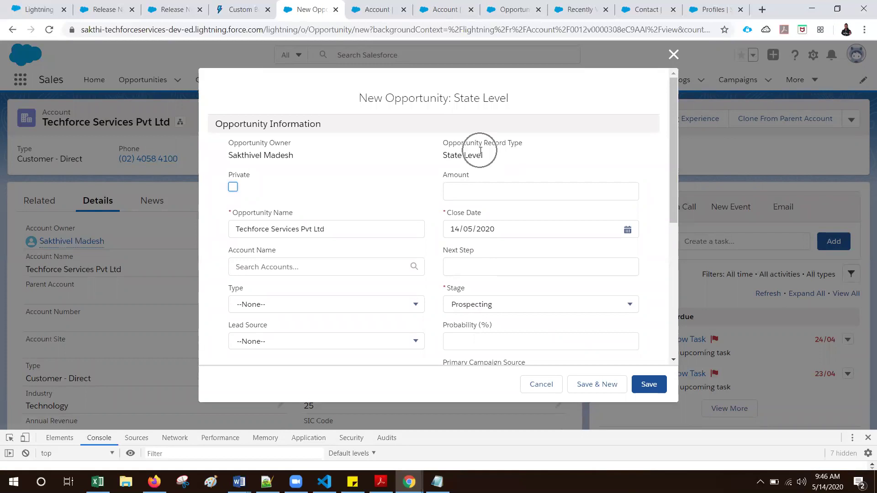
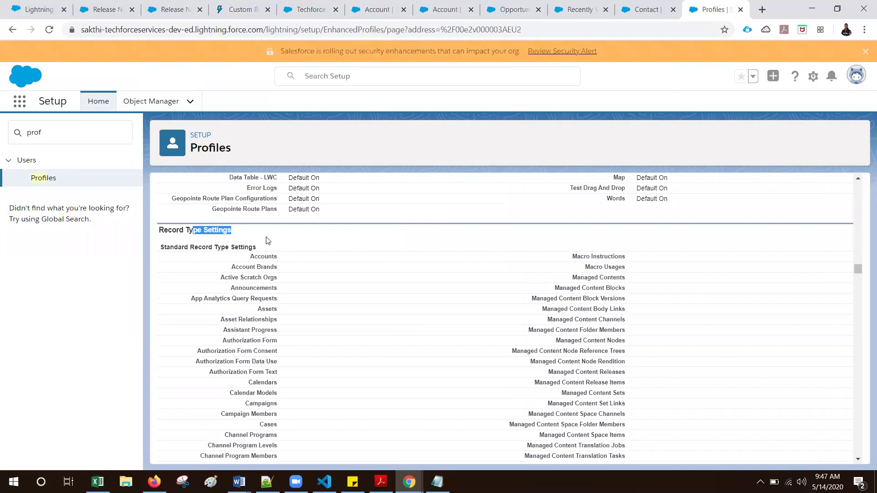
Find the record types assigned to Opportunities in the profile's Record Type Settings
scroll(297, 262, "down", 5)
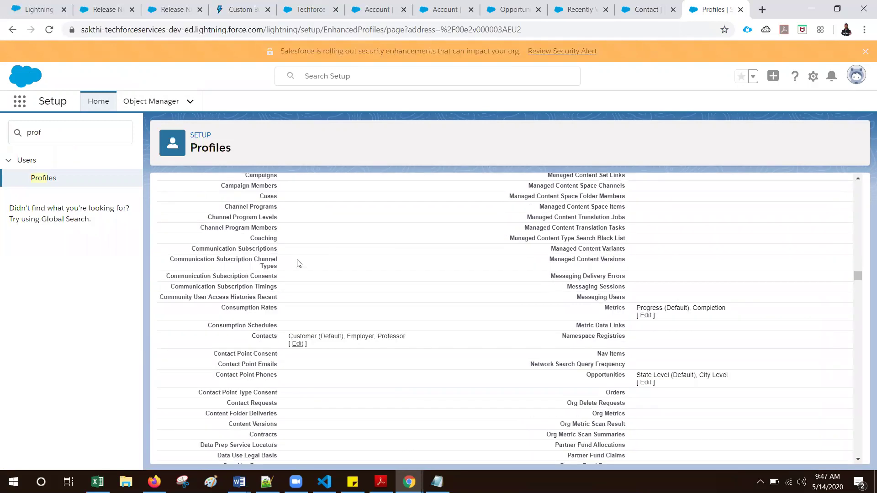
scroll(525, 329, "down", 1)
left_click_drag(598, 317, 718, 317)
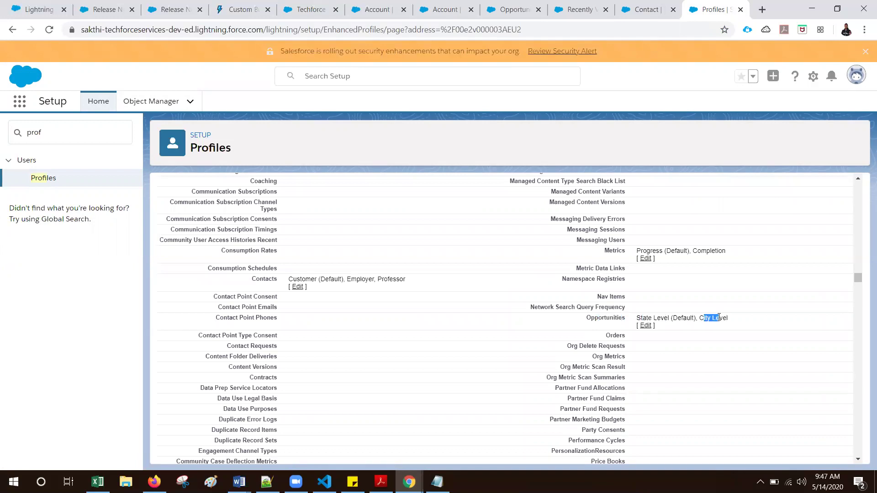
triple_click(682, 316)
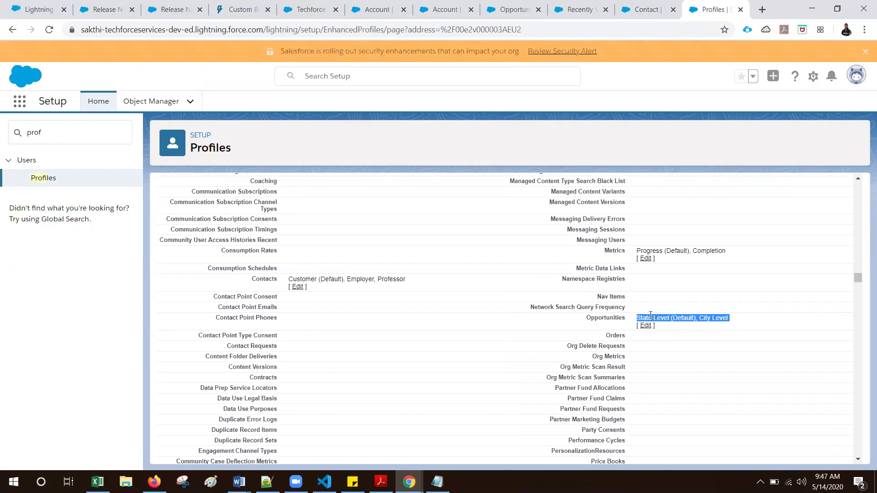
Run Create Opportunity From Account again and compare the button formula's field lines with the new Opportunity form
left_click(384, 11)
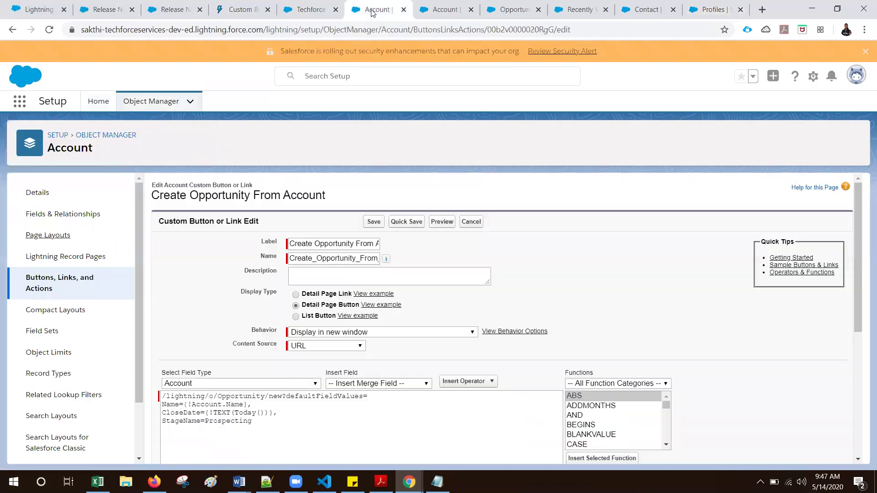
left_click(315, 10)
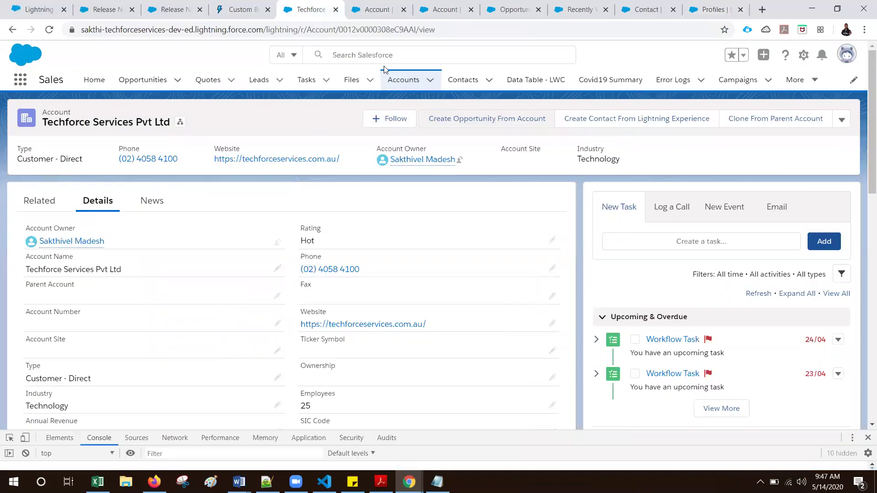
left_click(481, 123)
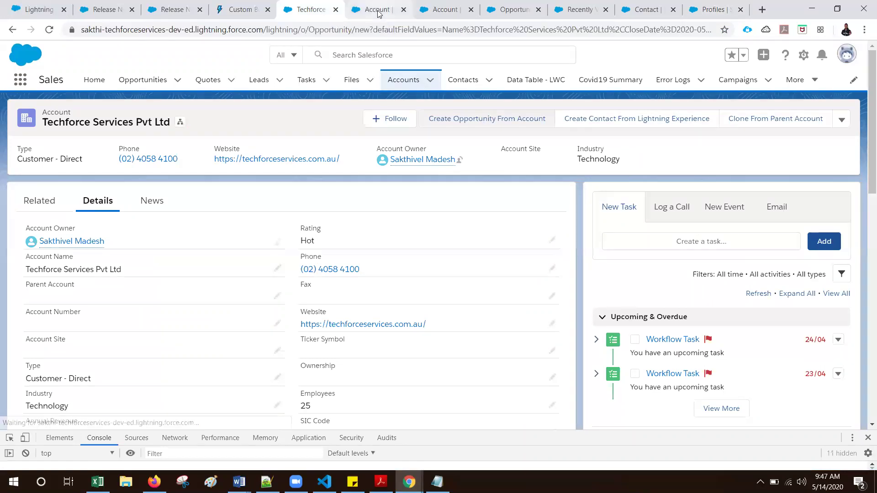
left_click(375, 9)
left_click(201, 405)
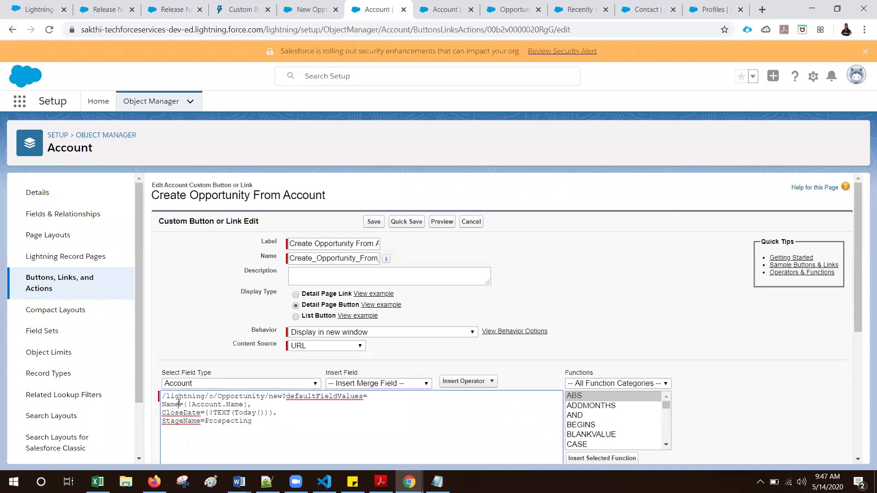
left_click_drag(179, 405, 254, 413)
left_click(301, 12)
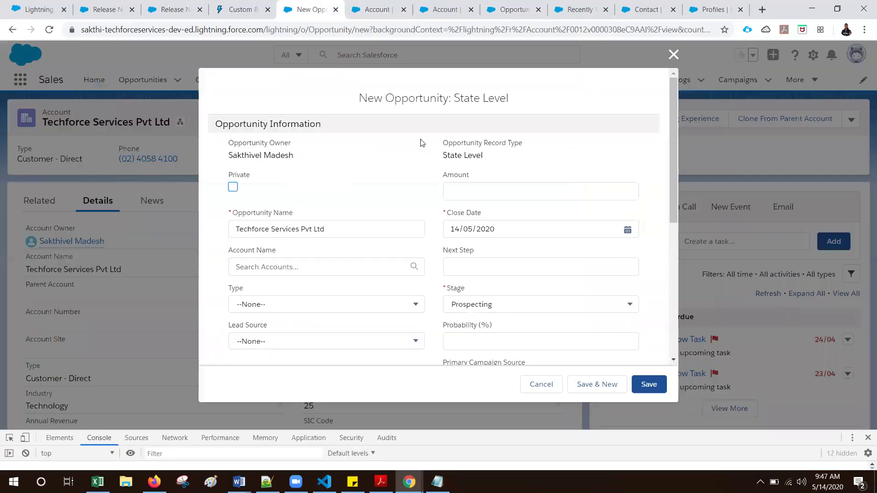
Compare the form's Opportunity Record Type with the City Level record type assigned to Opportunities in the profile
triple_click(470, 155)
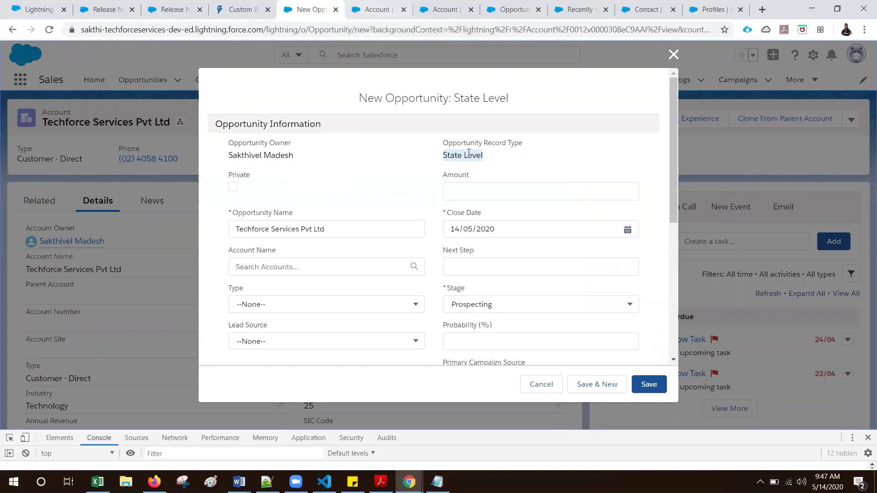
left_click_drag(442, 142, 491, 165)
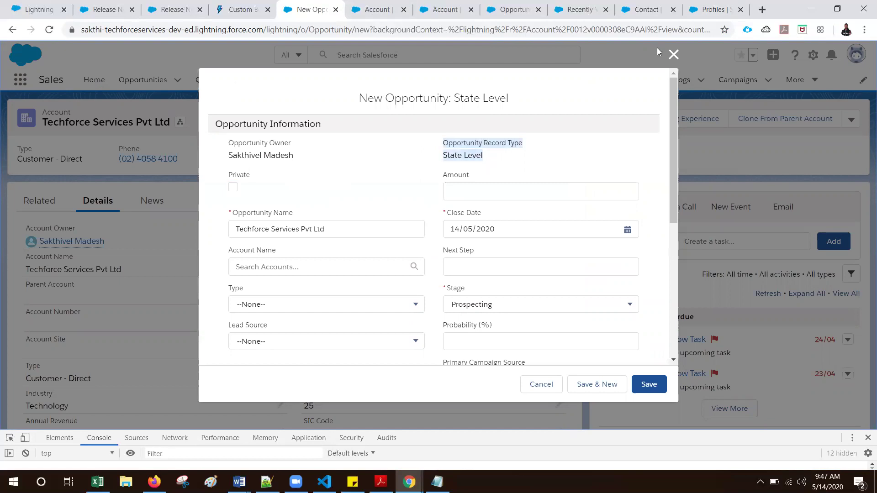
left_click(712, 9)
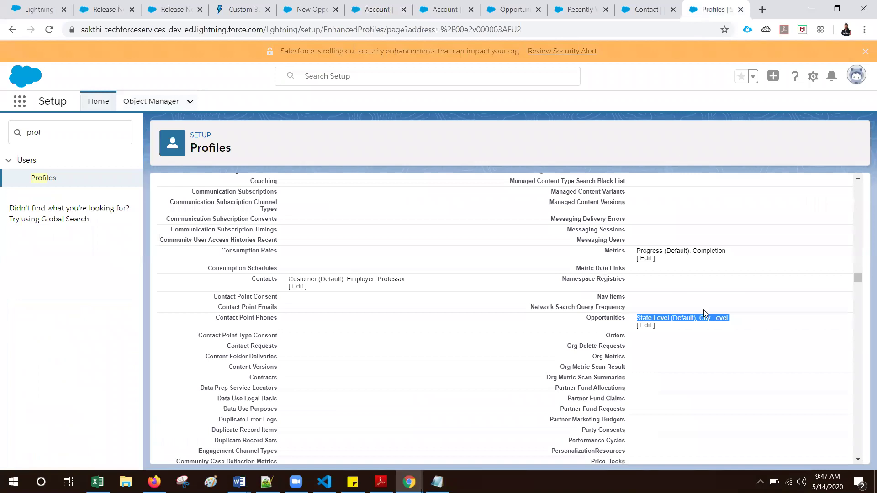
left_click_drag(699, 318, 728, 318)
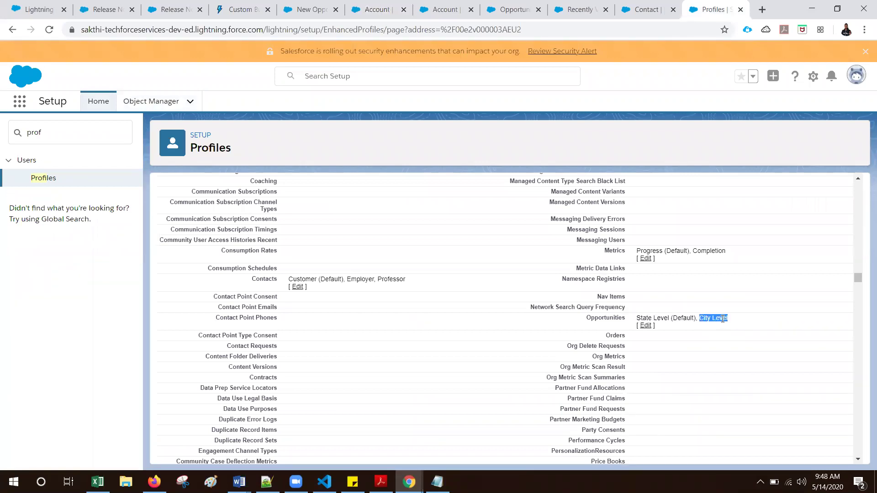
Open the Opportunity object's City Level record type and copy its record type ID from the page address
left_click(515, 9)
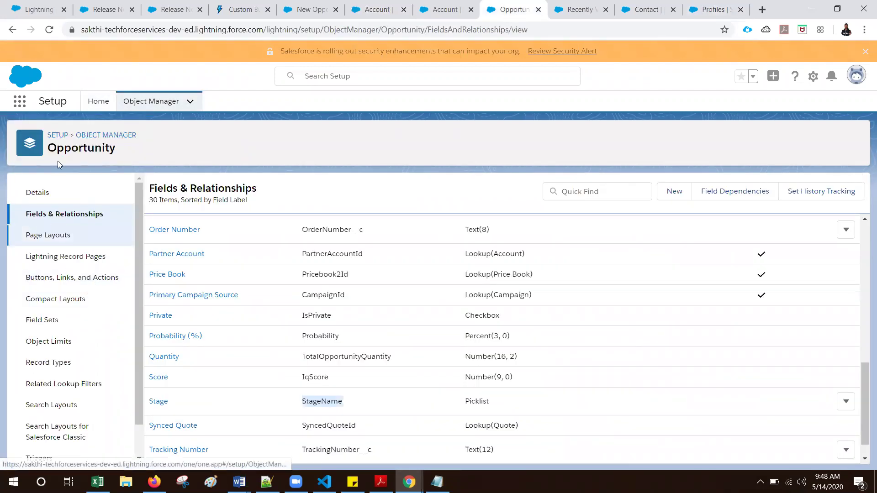
left_click(70, 148)
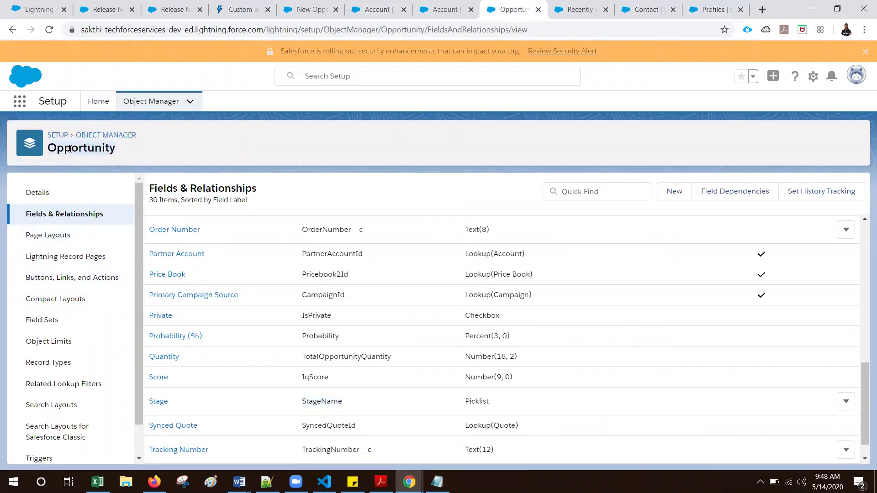
left_click(55, 364)
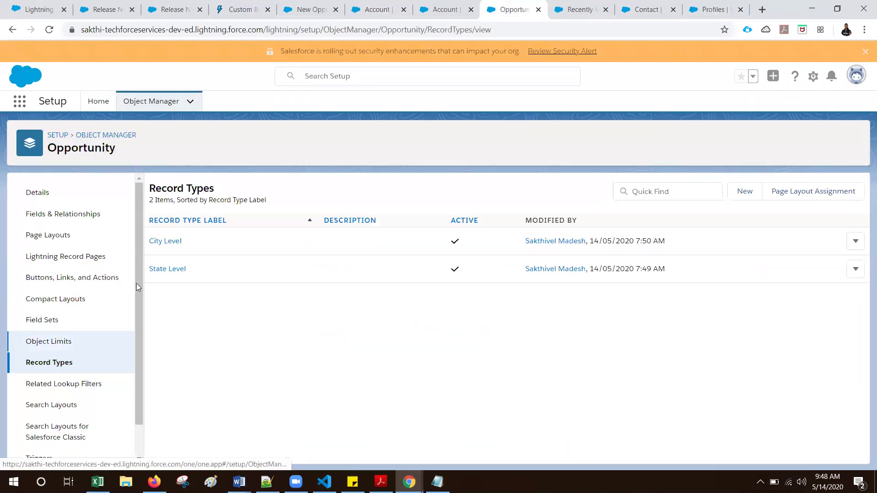
left_click(165, 242)
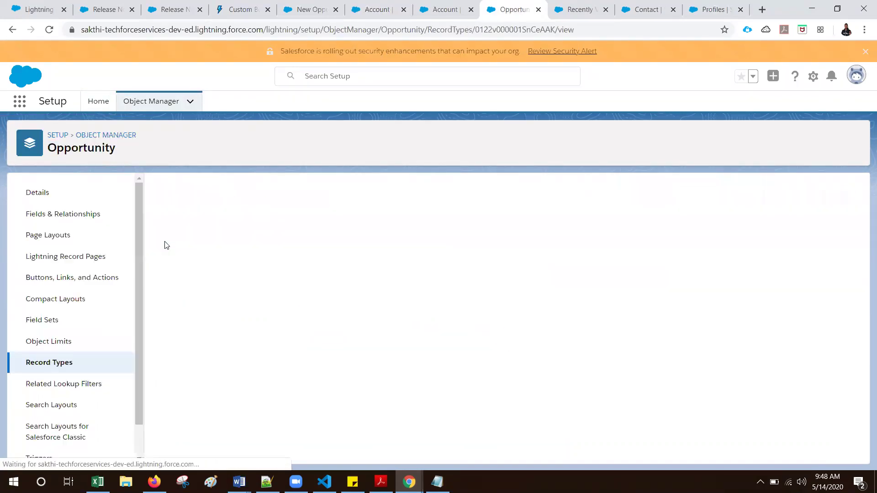
double_click(517, 30)
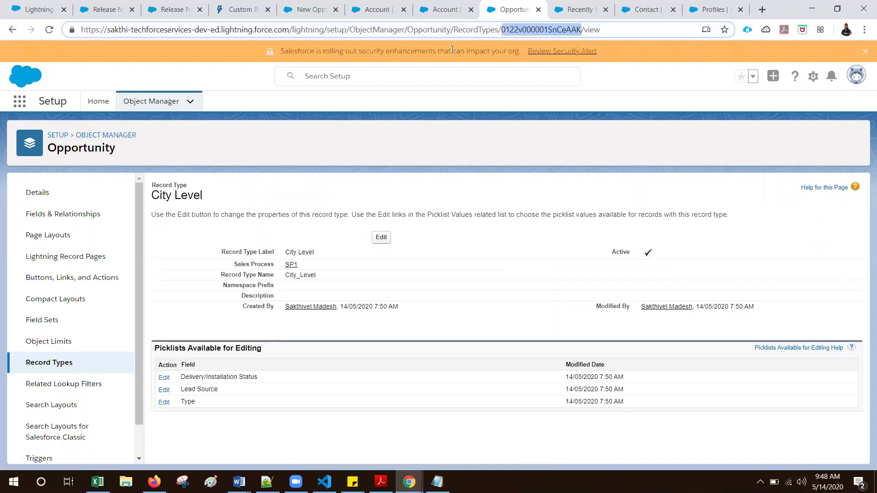
Locate defaultFieldValues in the button formula and copy the recordTypeId parameter name from the blog article's sample URL
left_click(373, 9)
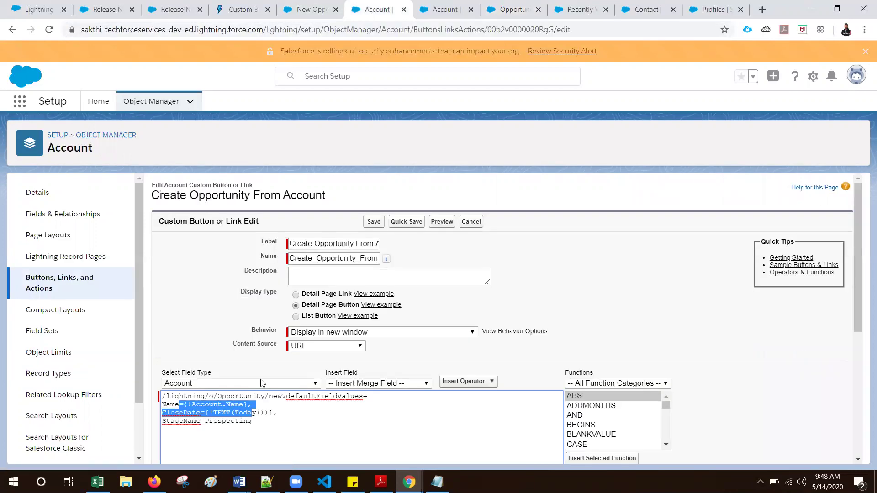
left_click(286, 397)
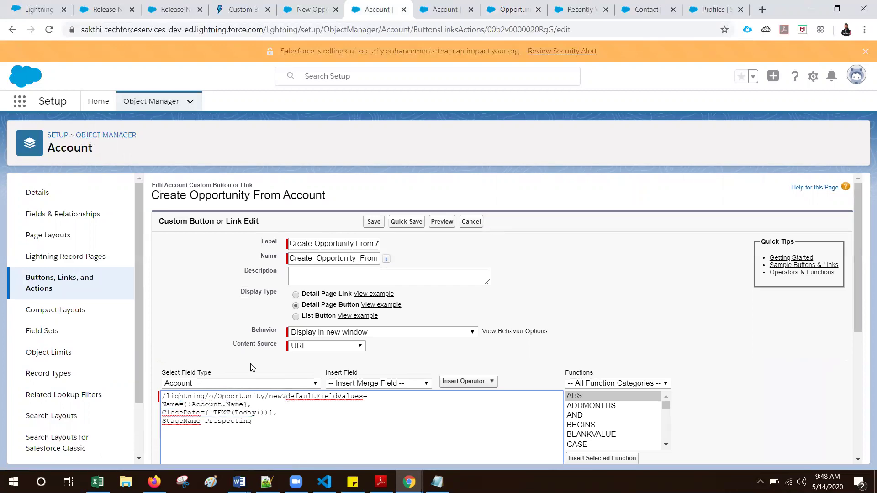
double_click(293, 397)
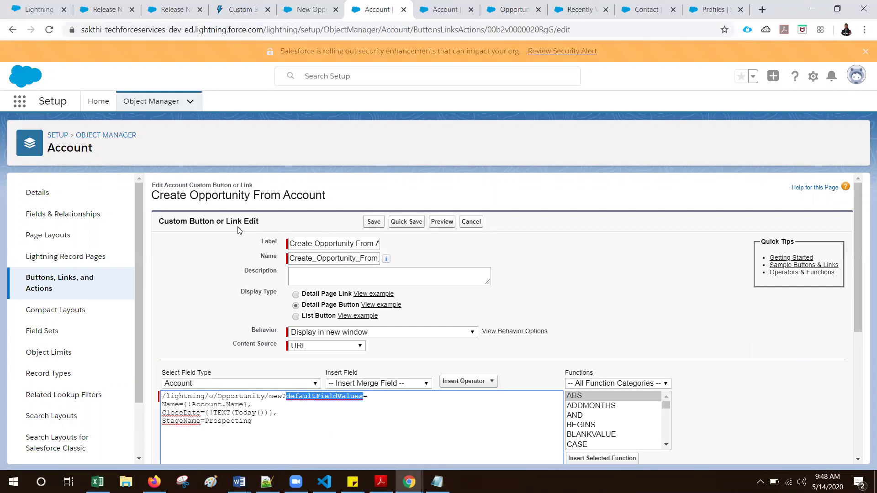
left_click(169, 9)
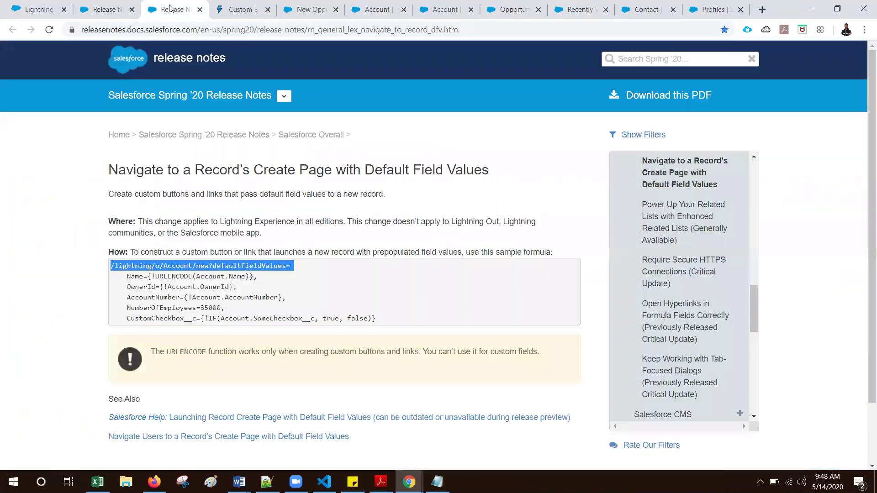
left_click(231, 10)
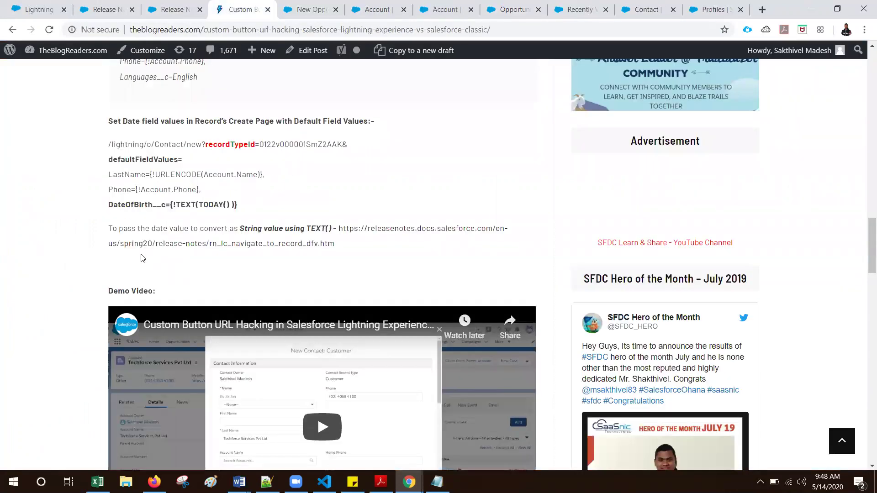
scroll(199, 241, "up", 1)
double_click(235, 202)
key("ctrl+c")
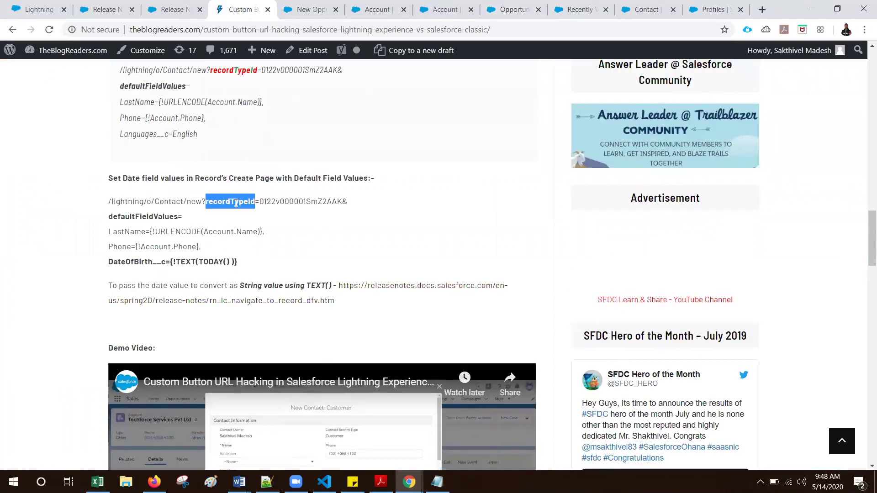
Insert recordTypeId= before defaultFieldValues in the Create Opportunity From Account button formula
left_click(445, 10)
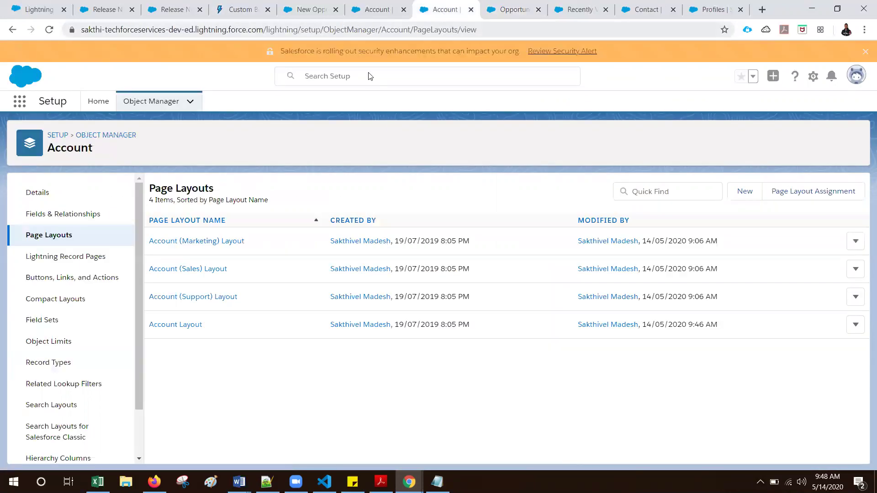
left_click(507, 9)
left_click(377, 9)
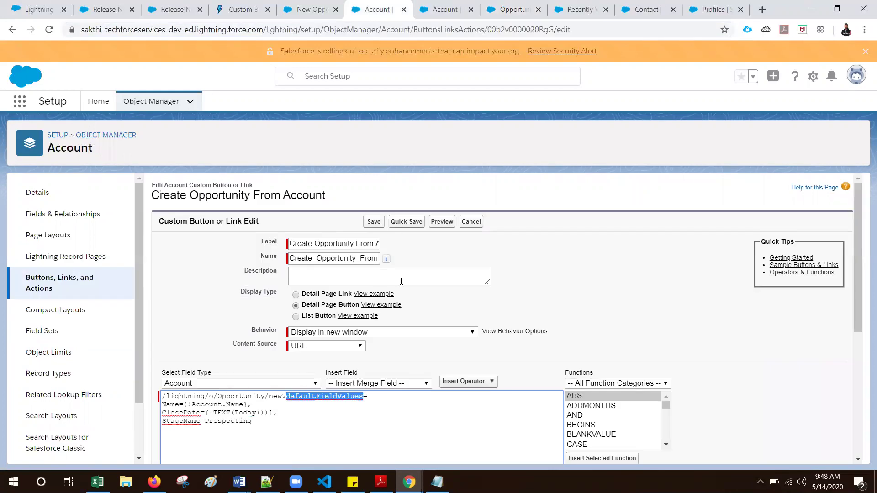
scroll(327, 354, "down", 1)
left_click(287, 342)
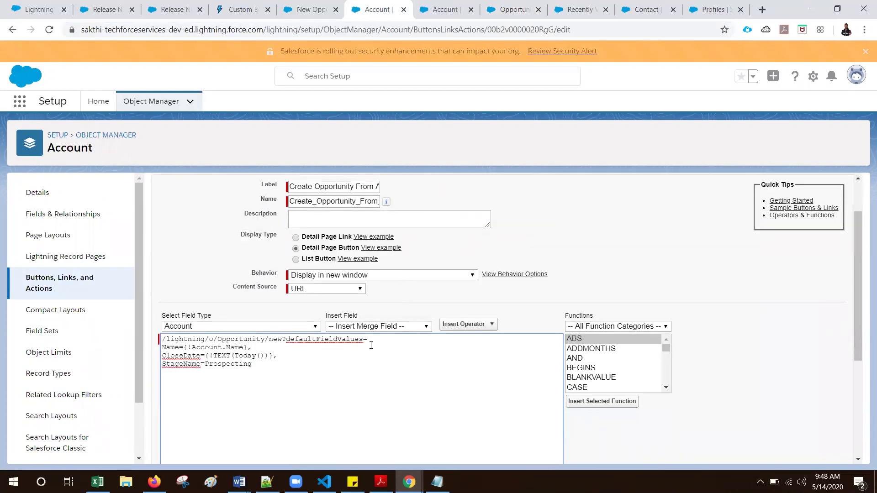
key("ctrl+v")
type("=")
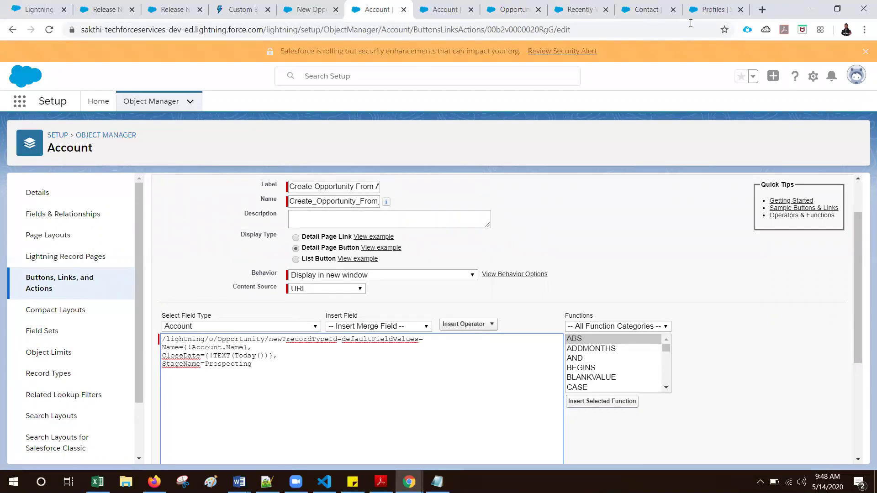
Set recordTypeId in the button formula to the City Level ID 0122v000001SnCeAAK, followed by & before defaultFieldValues
left_click(639, 10)
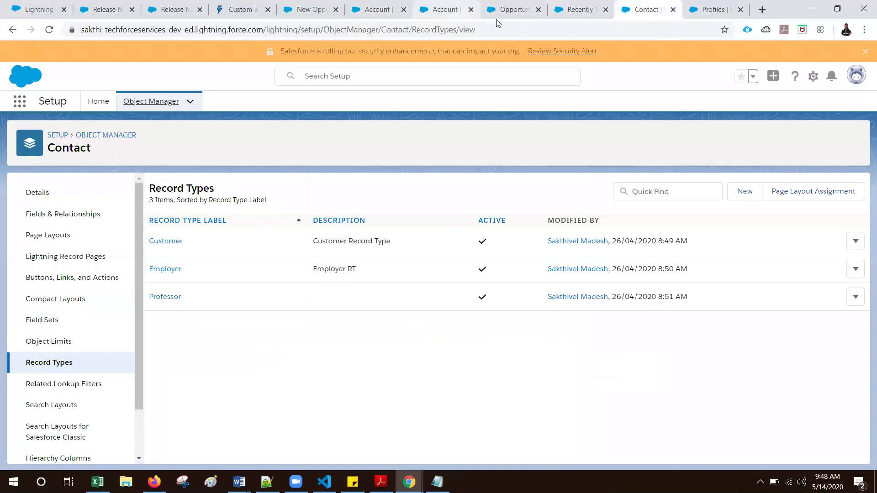
left_click(575, 9)
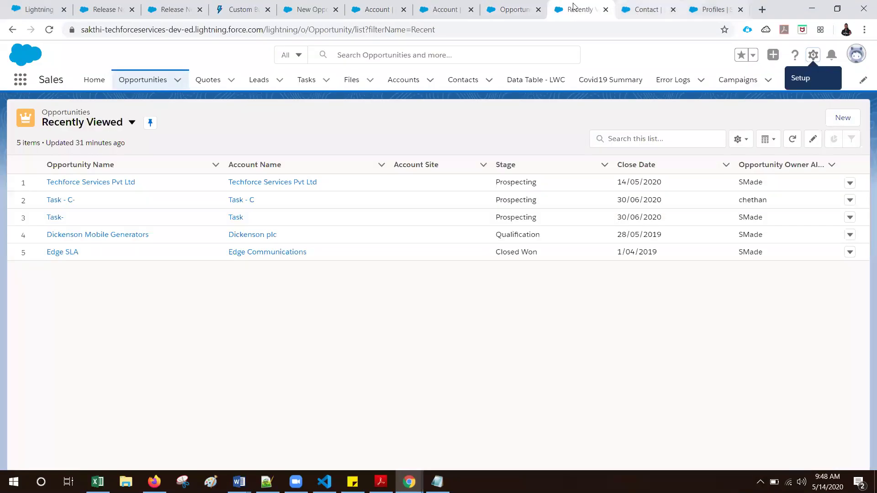
left_click(511, 9)
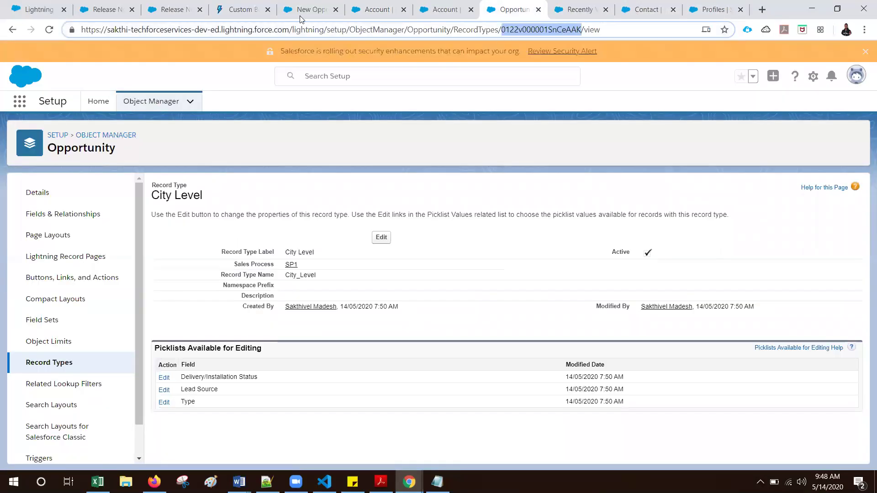
left_click(414, 14)
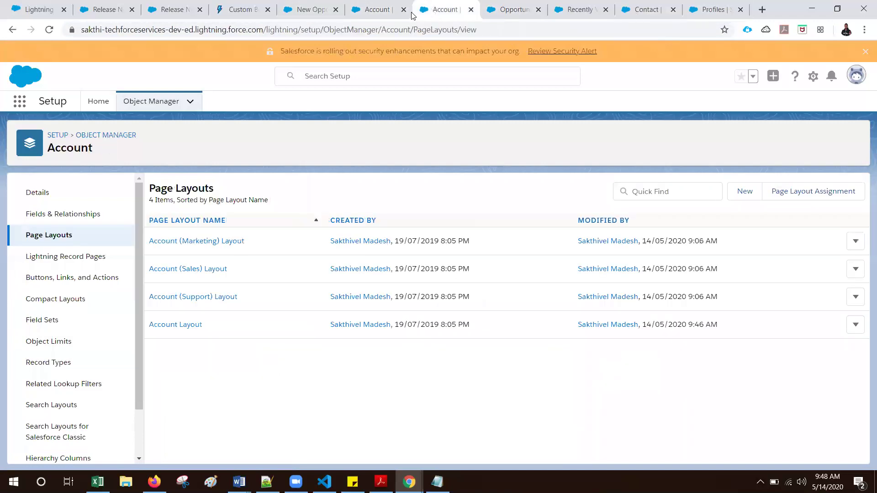
left_click(377, 10)
type("0122v000001SnCeAAK")
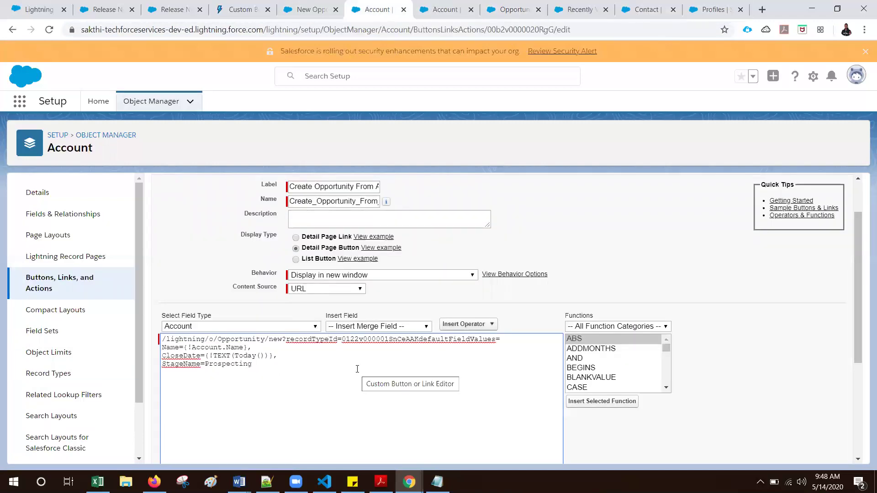
type("&")
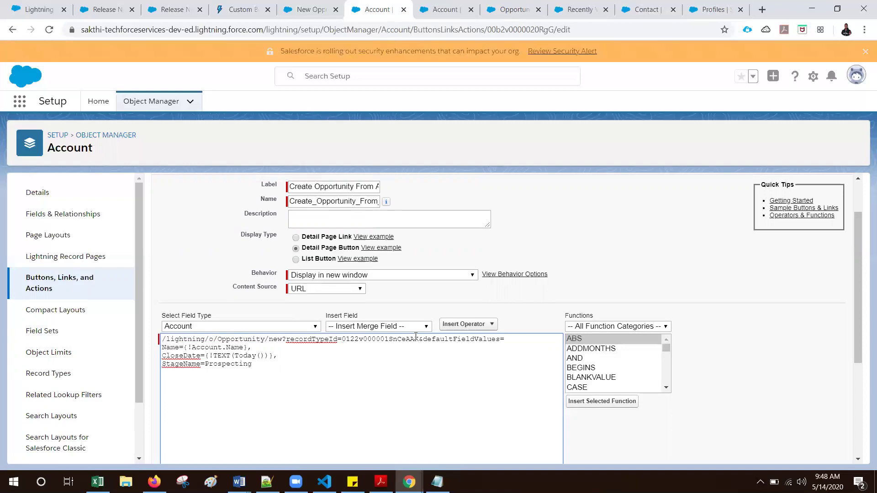
Examine the capitalization of the recordTypeId parameter in the button formula
scroll(416, 335, "down", 1)
double_click(312, 282)
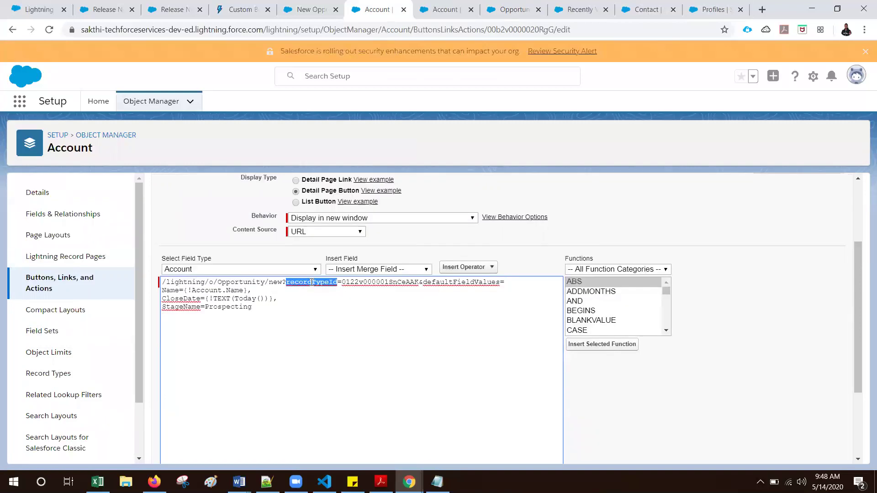
left_click(315, 281)
left_click_drag(329, 281, 335, 283)
left_click(311, 282)
double_click(315, 283)
left_click(328, 281)
left_click_drag(324, 282, 332, 282)
left_click(315, 283)
Try lower-case t and i in the recordTypeId parameter and restore the capital T and I
key("Delete")
type("t")
key("Right")
key("Right")
key("Right")
type("i")
key("BackSpace")
type("I")
key("Left")
key("Left")
key("Left")
type("T")
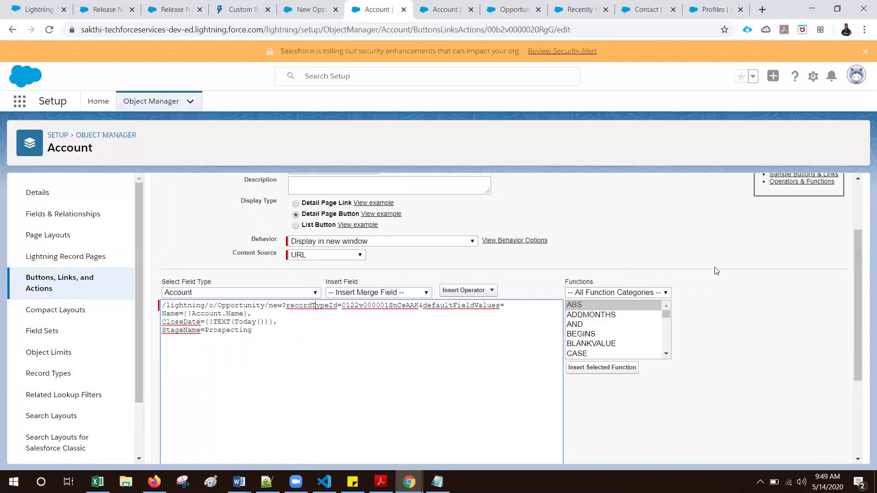
Save the custom button and rerun Create Opportunity From Account on the account to check the form's Opportunity Record Type
scroll(717, 269, "up", 3)
left_click(413, 223)
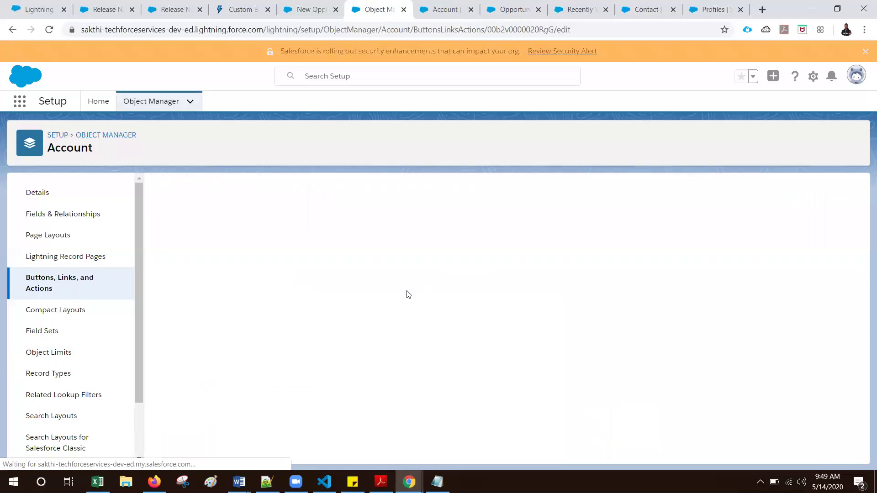
left_click(297, 9)
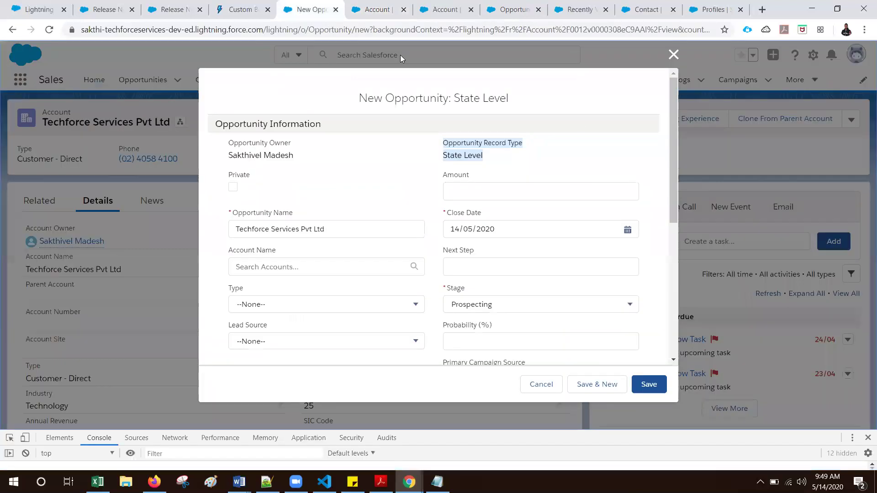
double_click(474, 155)
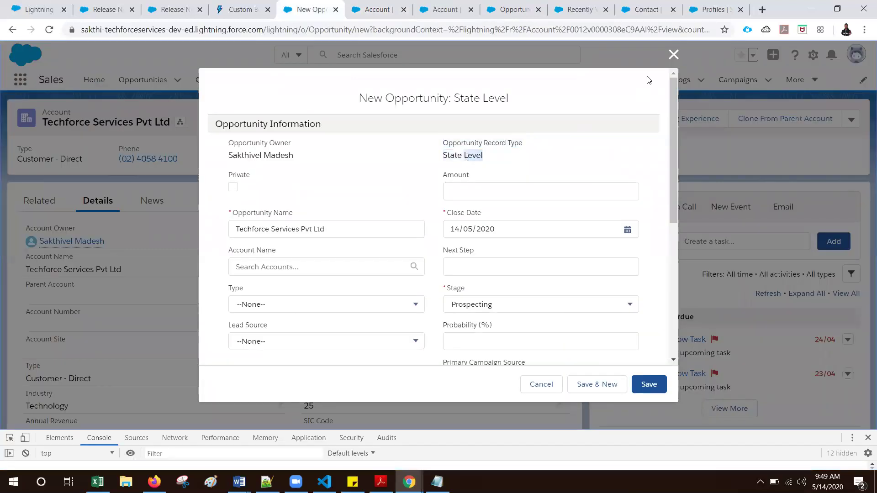
left_click(673, 55)
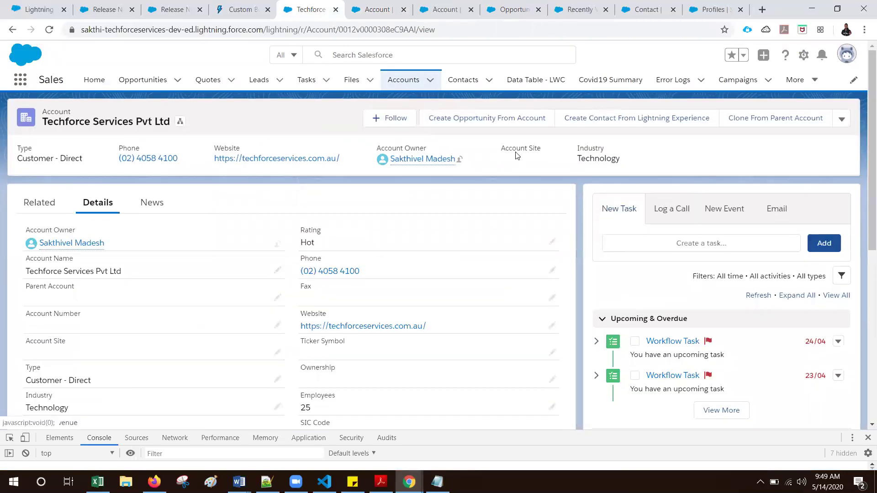
left_click(490, 120)
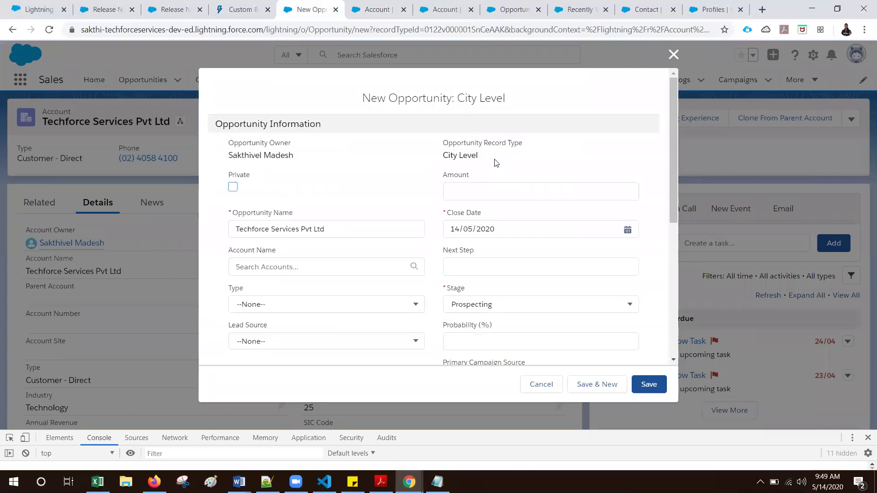
triple_click(464, 156)
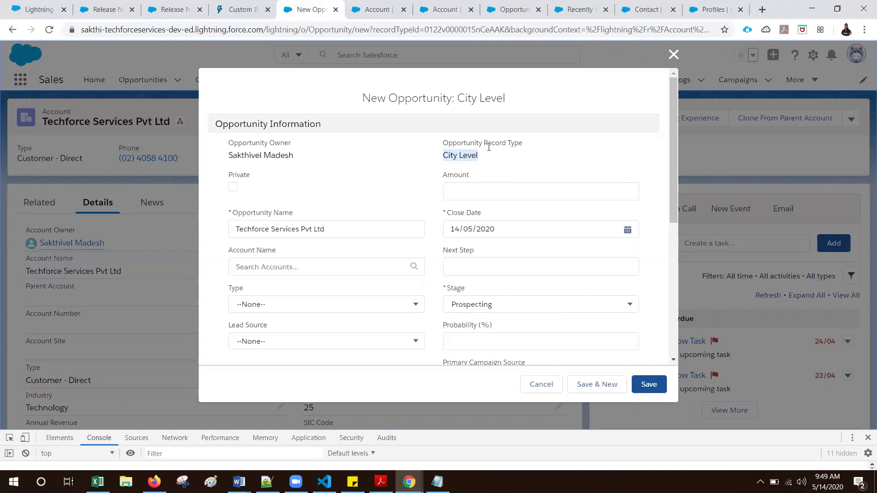
Compare the new form's record type with the City Level record type page and close the new Opportunity form
left_click(507, 10)
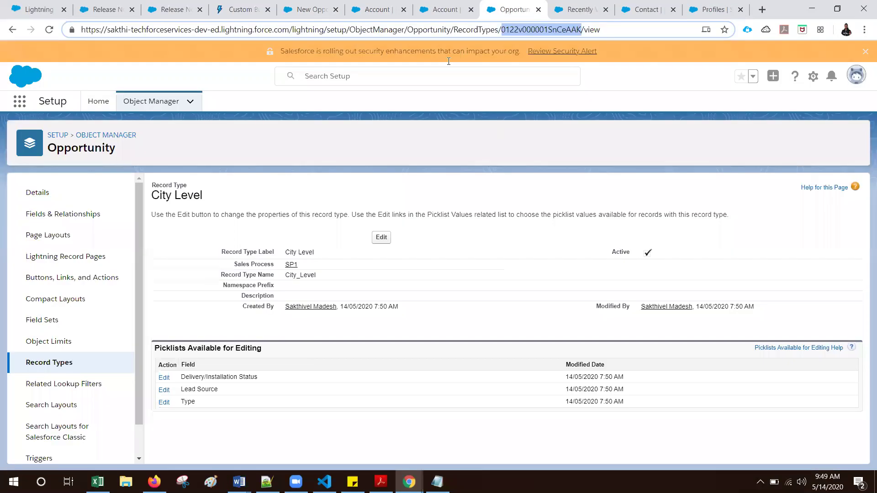
left_click(437, 9)
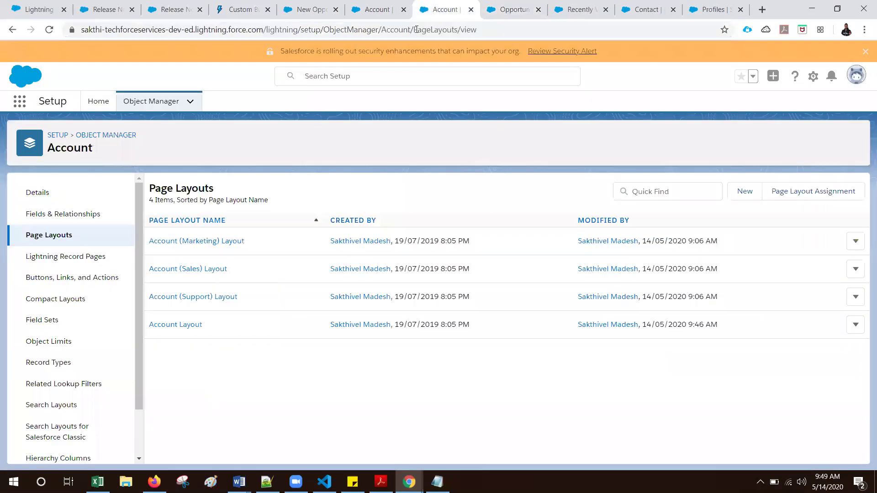
left_click(375, 10)
left_click(306, 13)
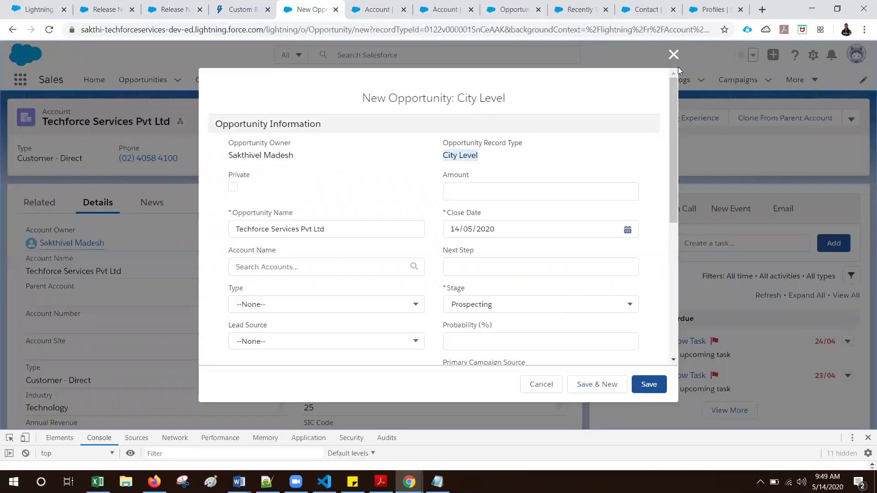
left_click(670, 59)
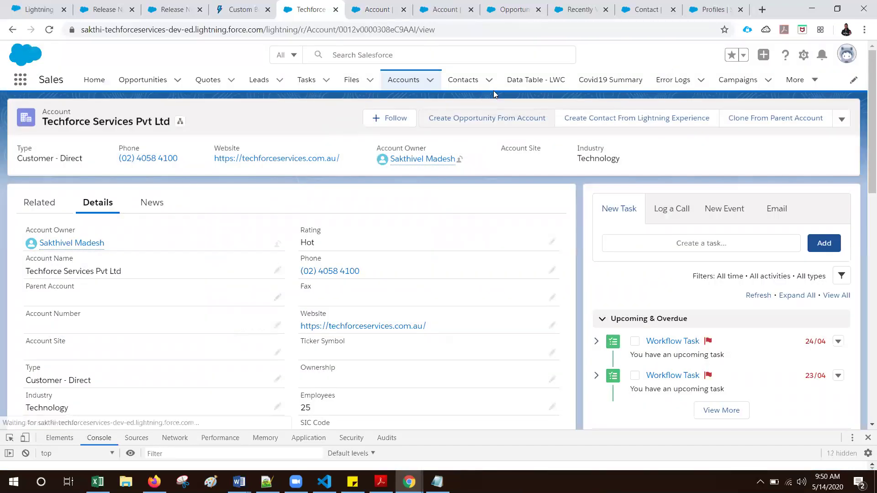
Open the Opportunities list in a new browser tab and start a new Opportunity to view its record type selection
middle_click(163, 79)
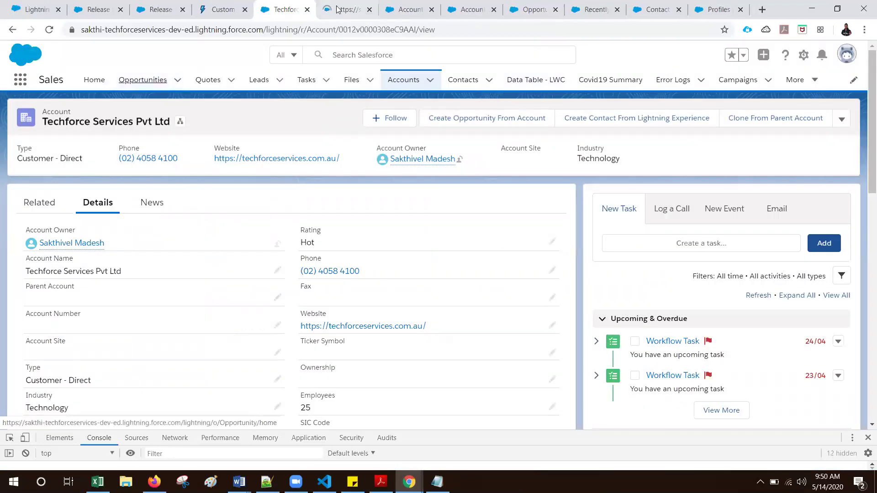
left_click(346, 11)
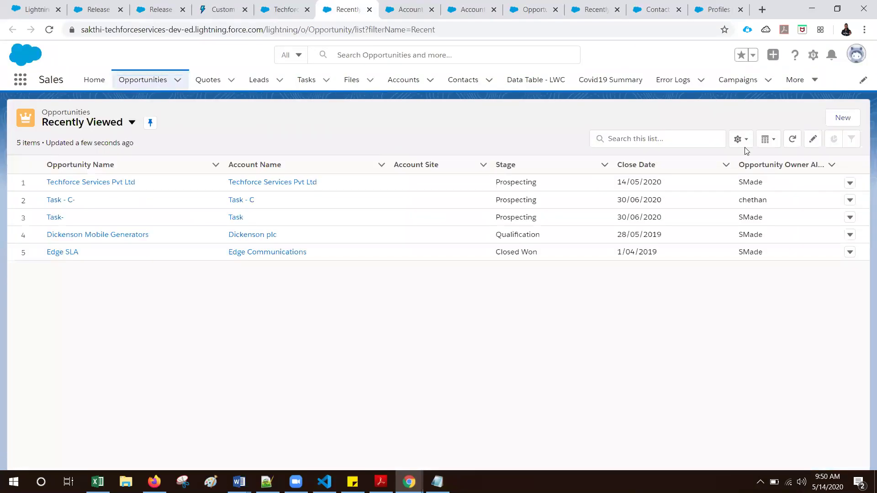
left_click(843, 118)
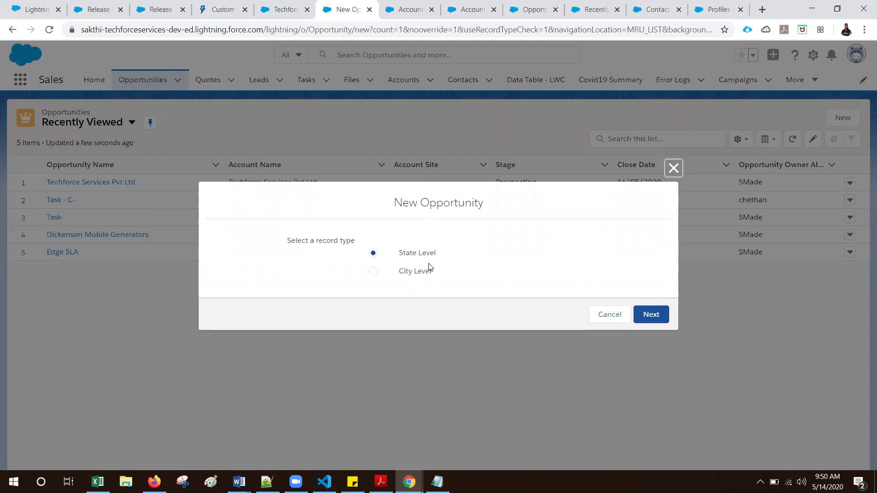
left_click(284, 11)
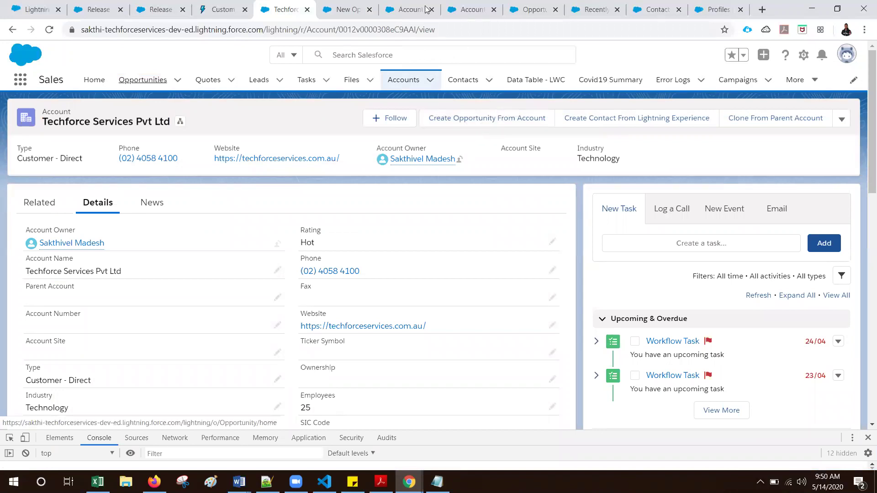
left_click(347, 9)
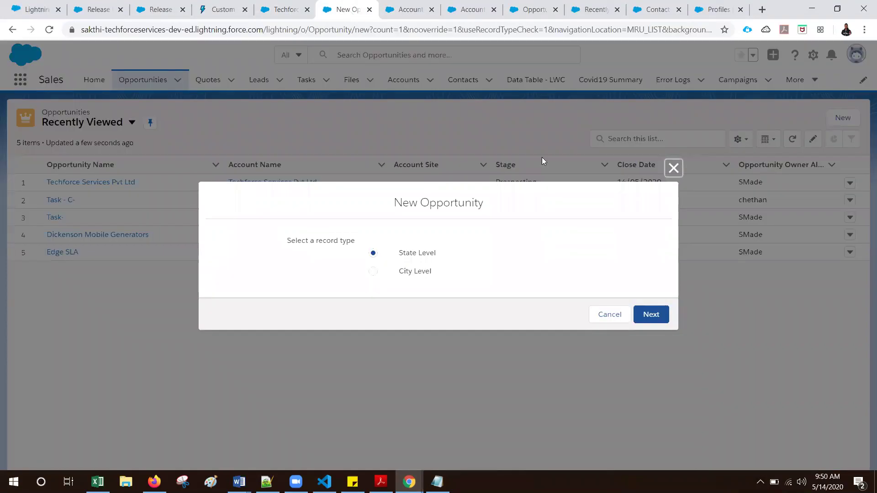
Copy the useRecordTypeCheck=1 parameter from the blog article's example for showing record type selection
left_click(468, 9)
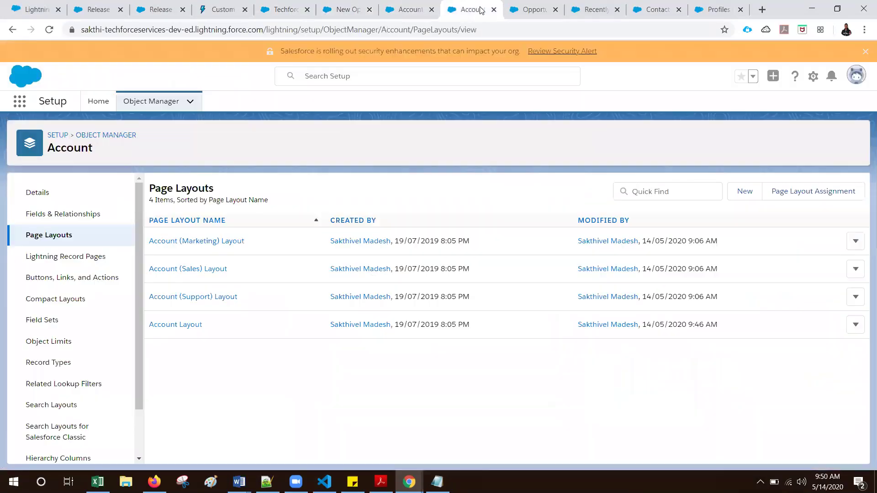
left_click(520, 9)
left_click(404, 9)
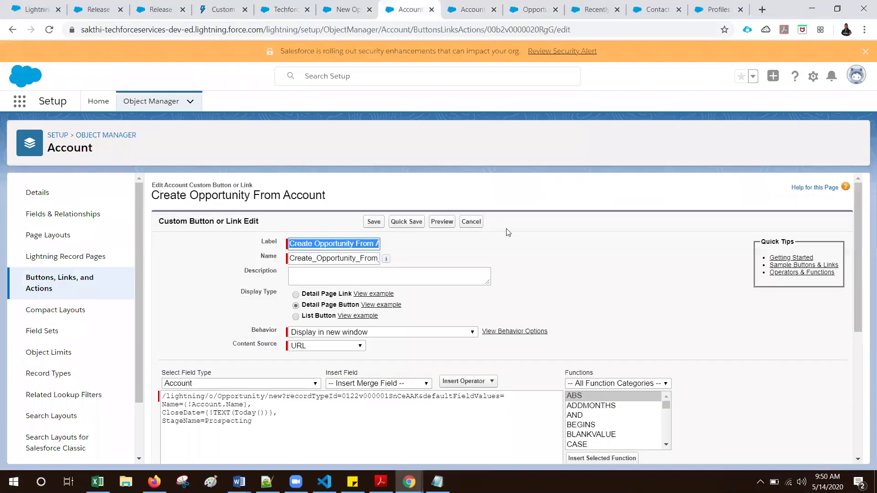
scroll(508, 233, "down", 1)
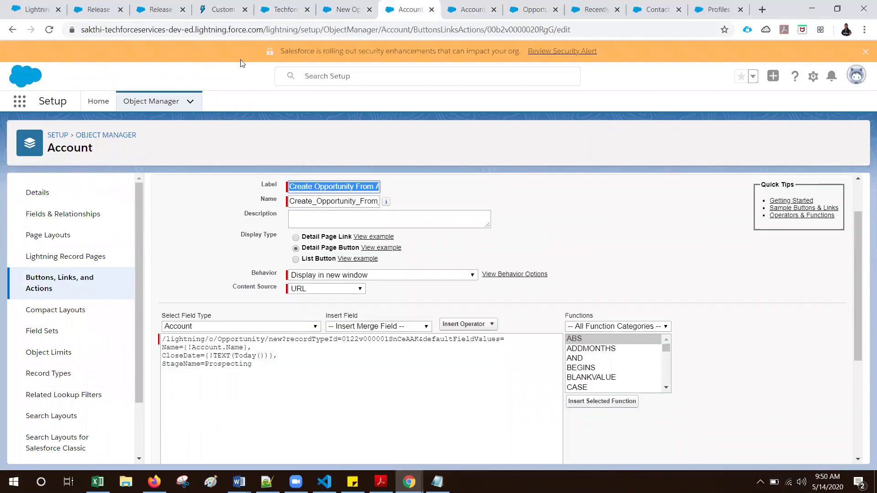
left_click(214, 8)
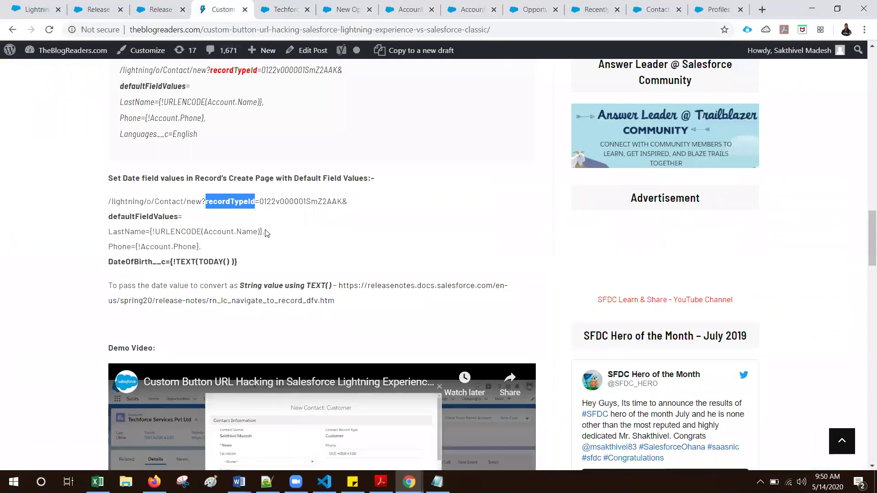
scroll(268, 232, "up", 3)
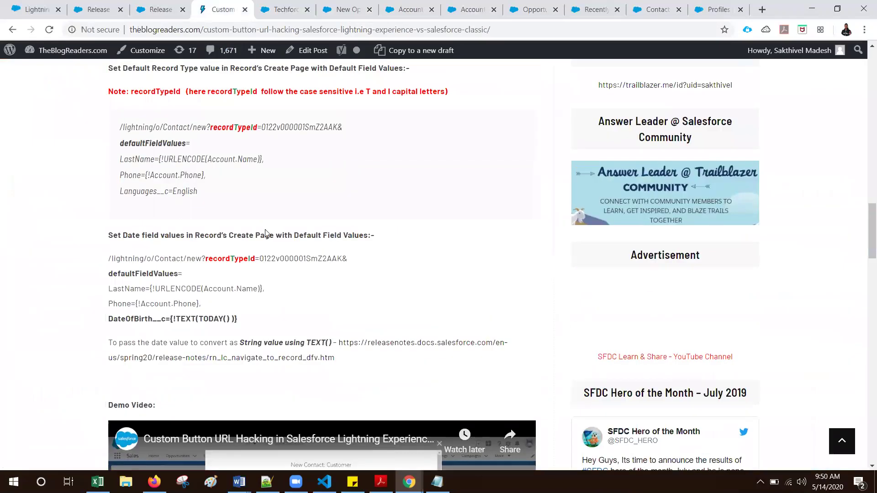
scroll(265, 229, "up", 2)
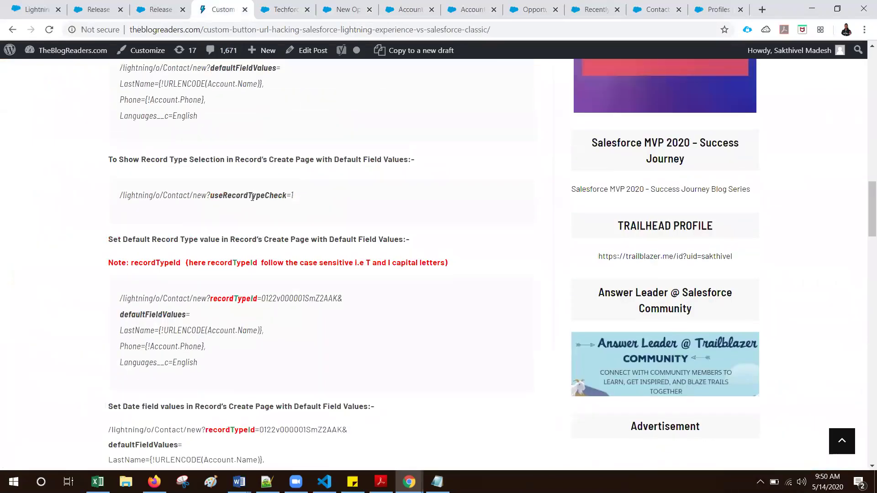
triple_click(241, 197)
left_click(186, 198)
left_click_drag(210, 197, 293, 196)
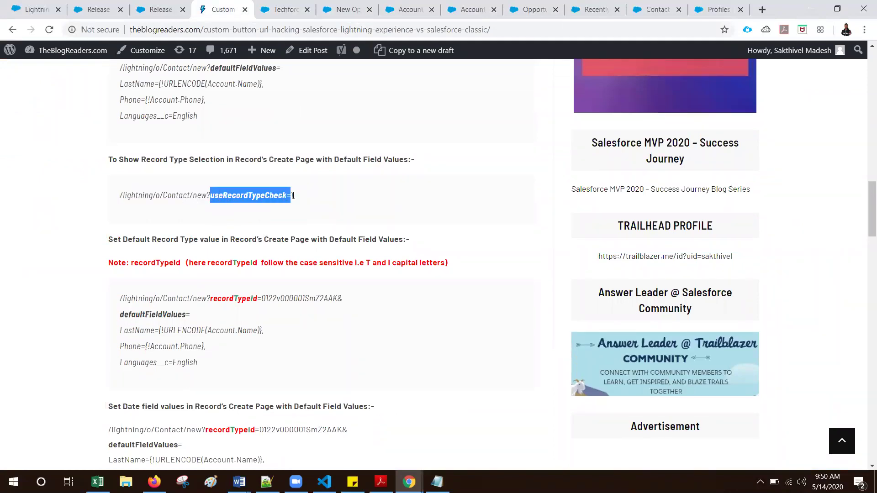
Replace the recordTypeId parameter and its ID in the button formula with useRecordTypeCheck=1 before defaultFieldValues, and quick-save the button
left_click(406, 9)
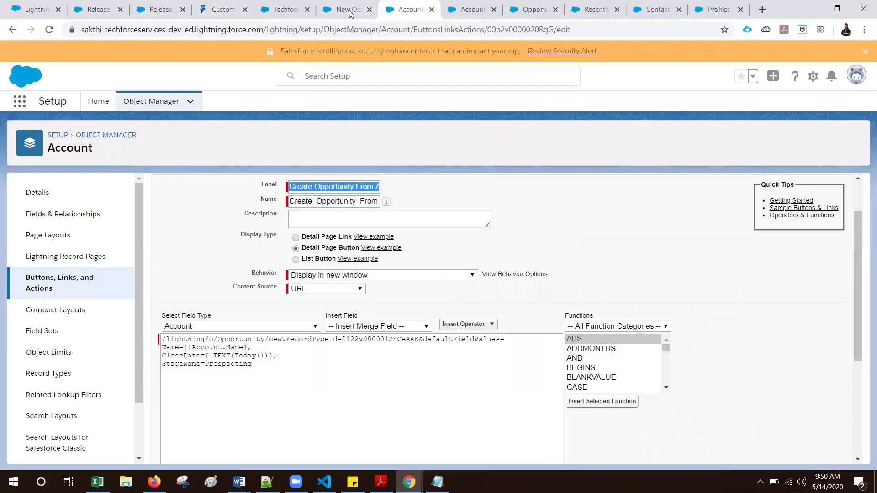
left_click_drag(287, 340, 422, 339)
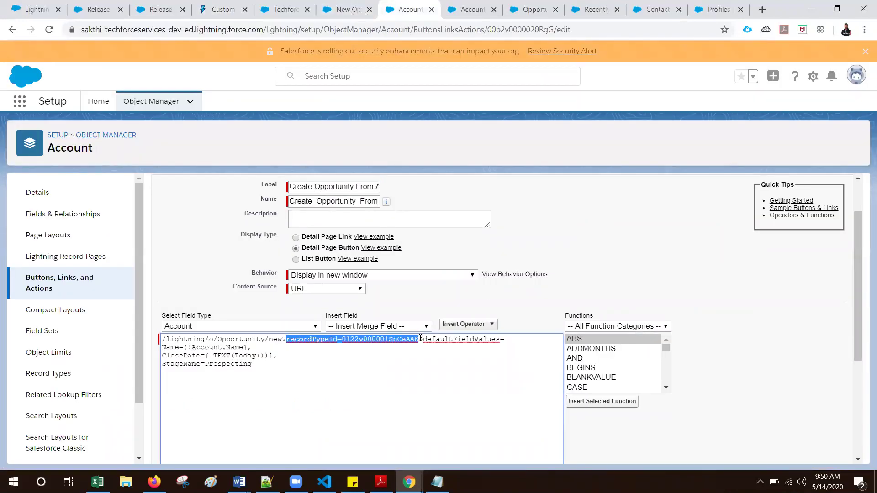
type("useRecordTypeCheck=1")
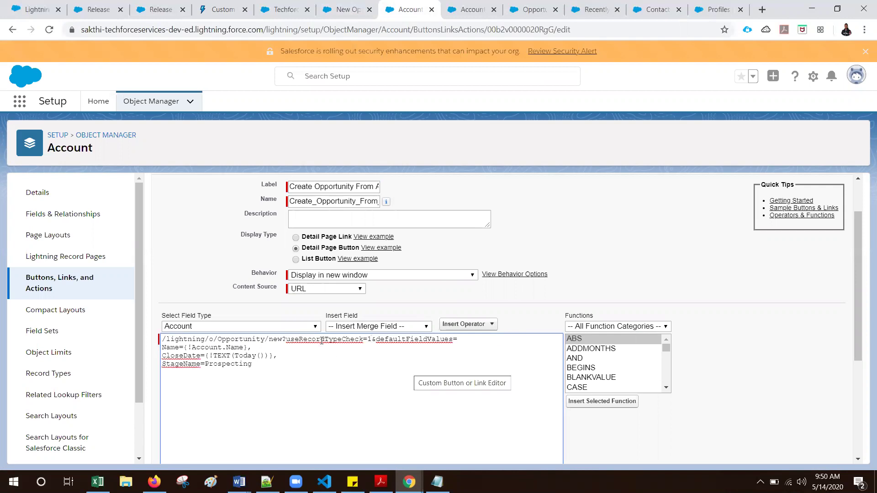
double_click(323, 341)
double_click(401, 341)
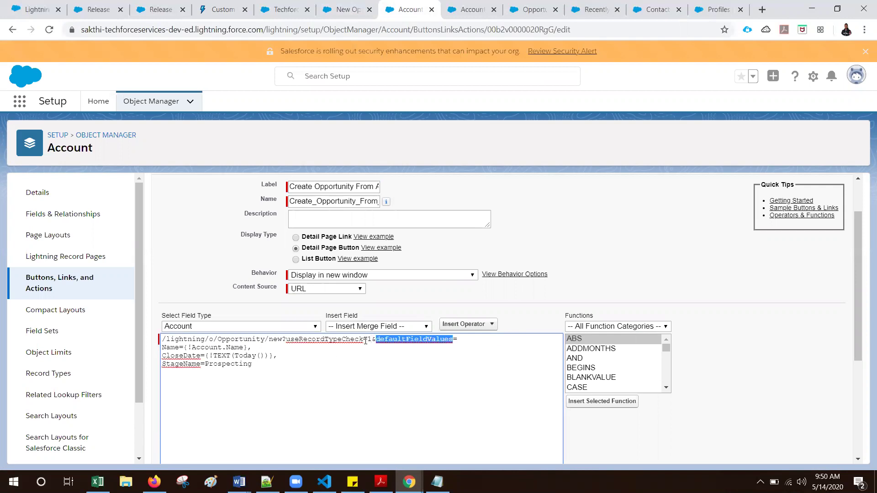
left_click_drag(372, 340, 337, 340)
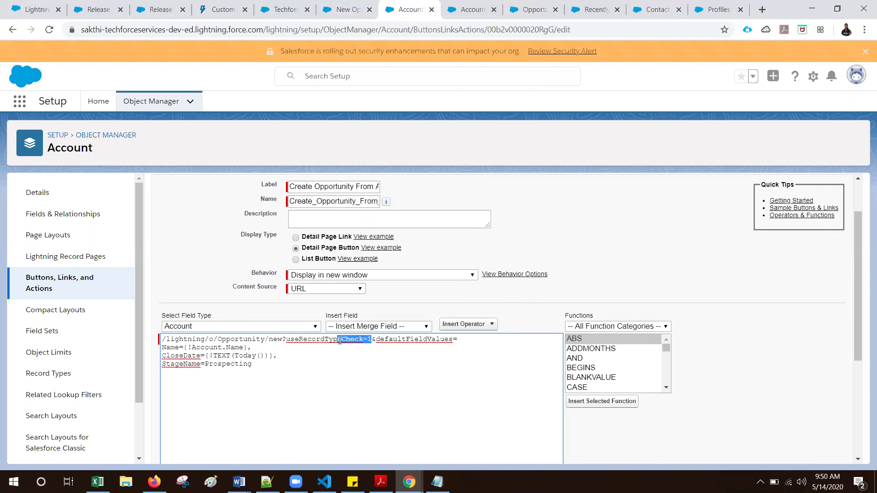
double_click(402, 340)
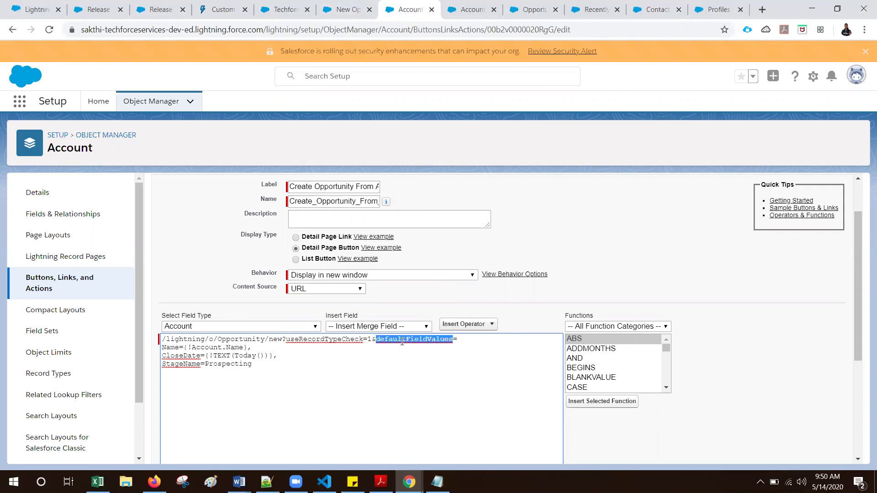
scroll(401, 341, "down", 4)
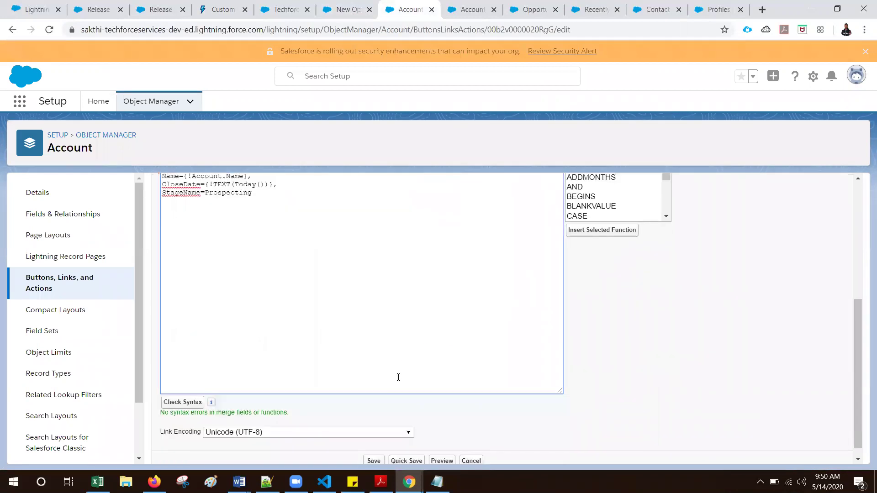
left_click(403, 450)
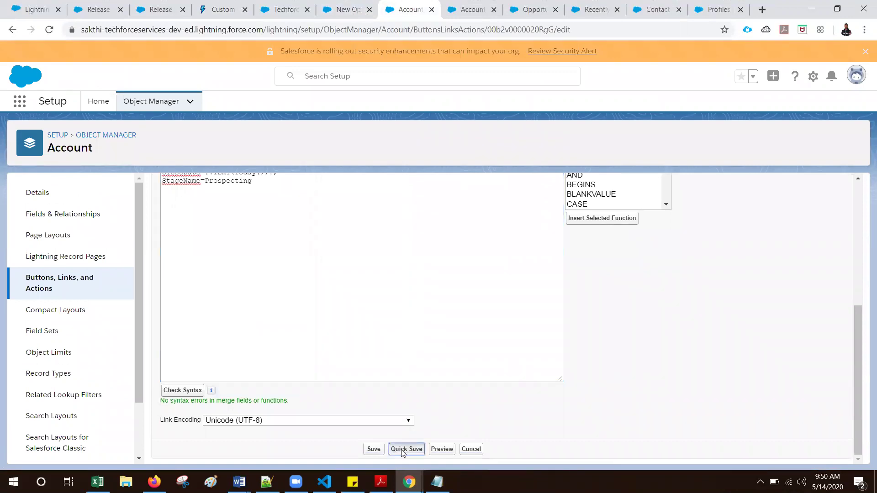
Reload the account, run Create Opportunity From Account, and continue to the form with the City Level record type
left_click(283, 9)
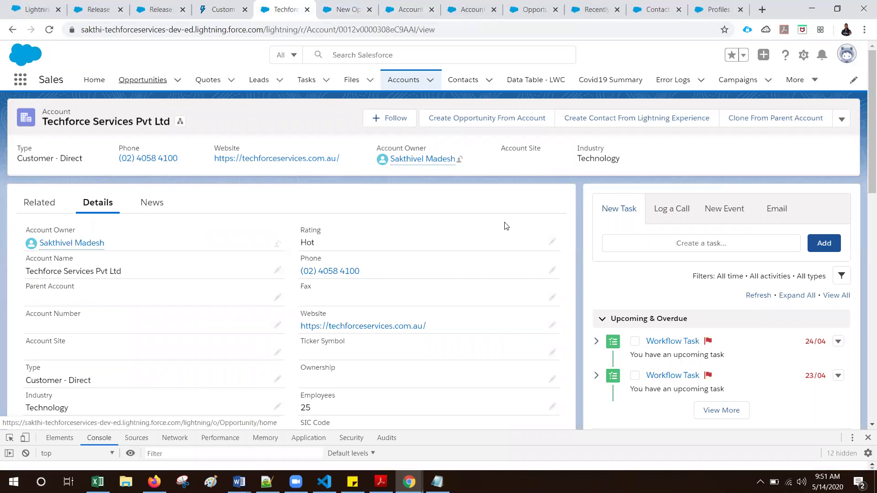
key("F5")
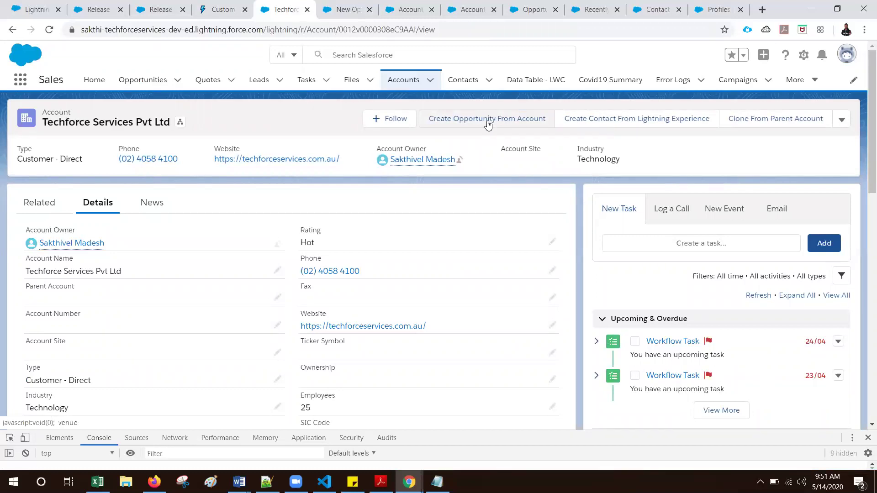
left_click(487, 121)
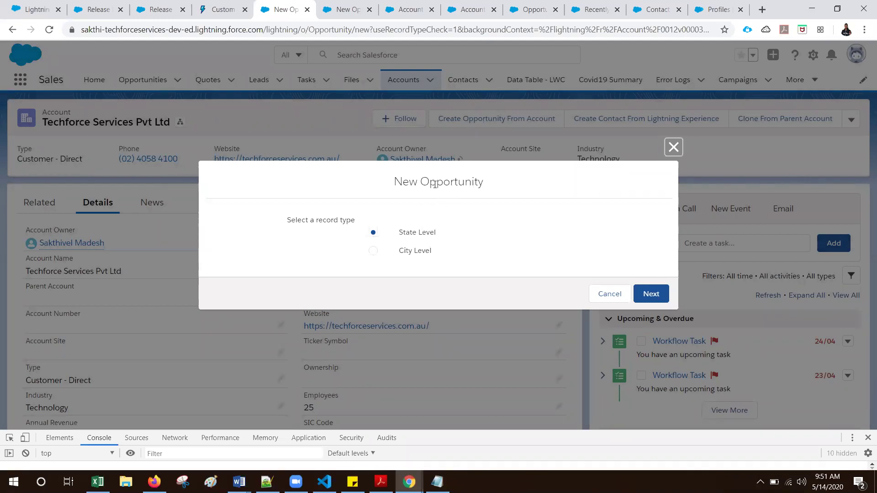
left_click(408, 251)
left_click(650, 300)
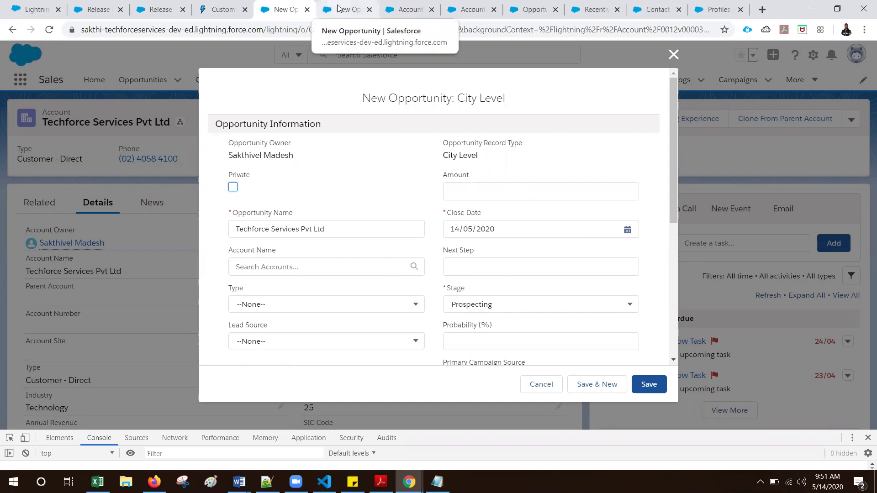
Check the topic list in Notepad and add a comma after StageName=Prospecting in the custom button's formula
left_click(437, 482)
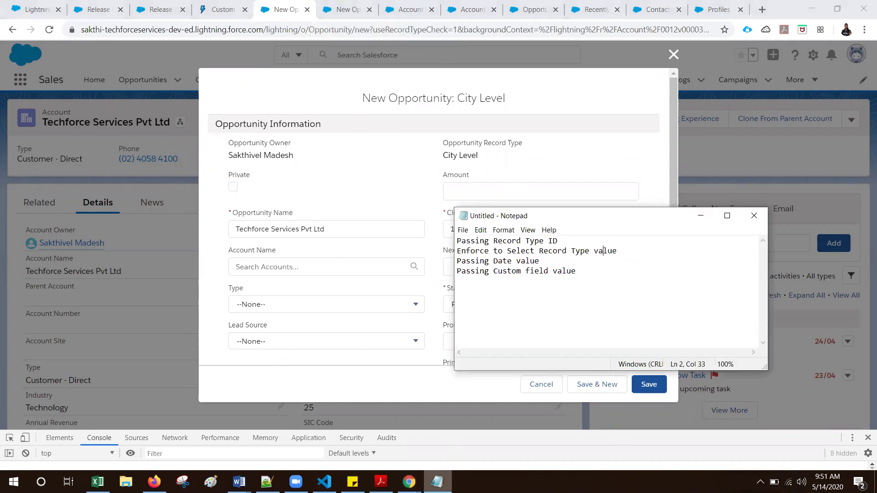
left_click(300, 89)
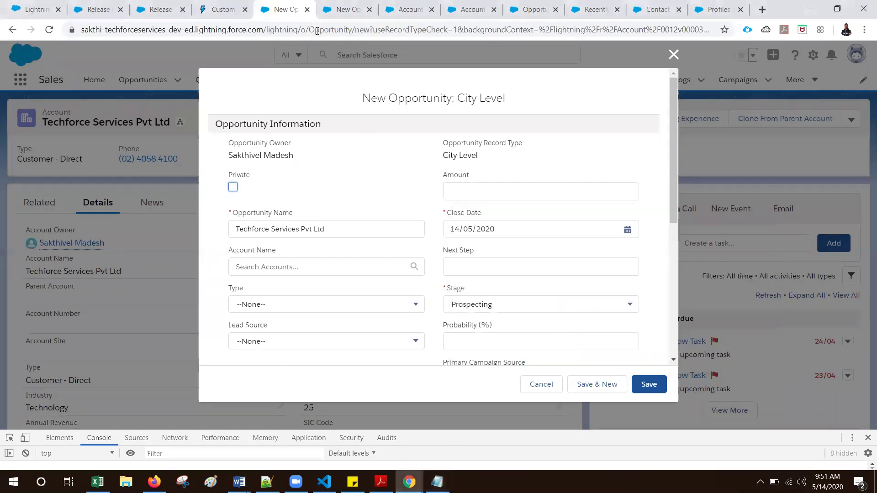
left_click(338, 9)
left_click(410, 12)
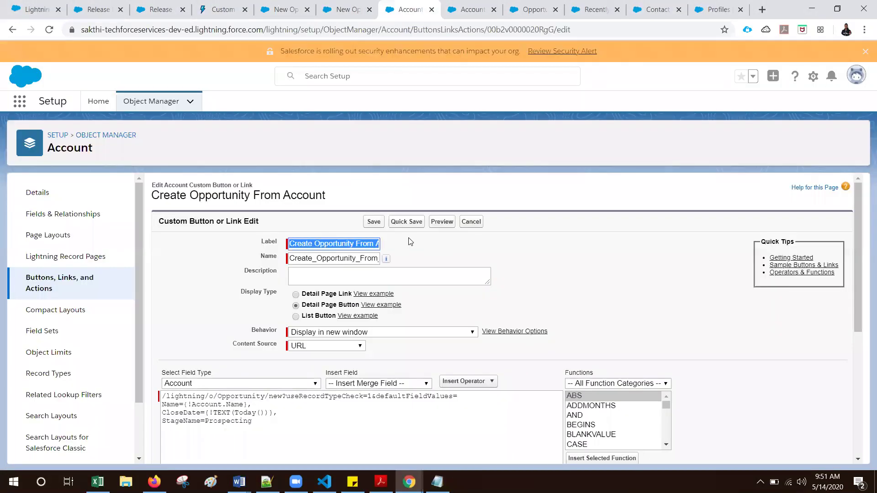
scroll(278, 313, "down", 3)
left_click(279, 312)
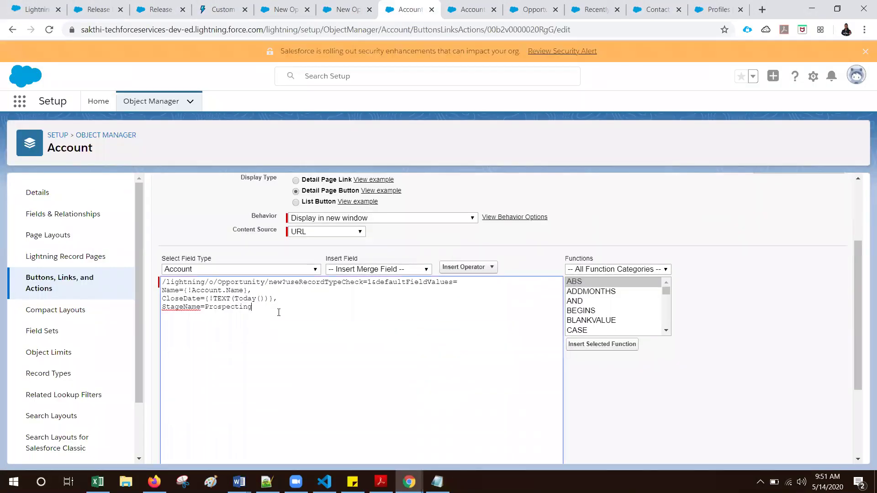
type(",")
Copy the field name MainCompetitors__c from the Opportunity object's Fields & Relationships list
left_click(528, 12)
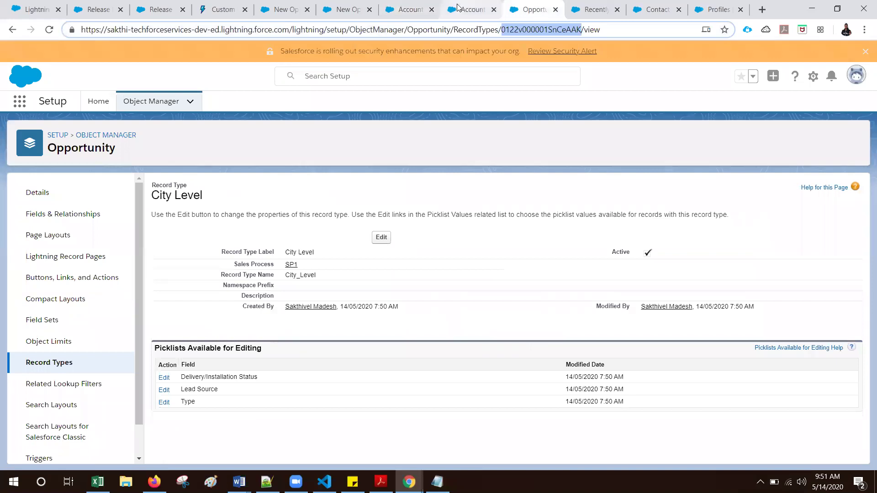
left_click(59, 217)
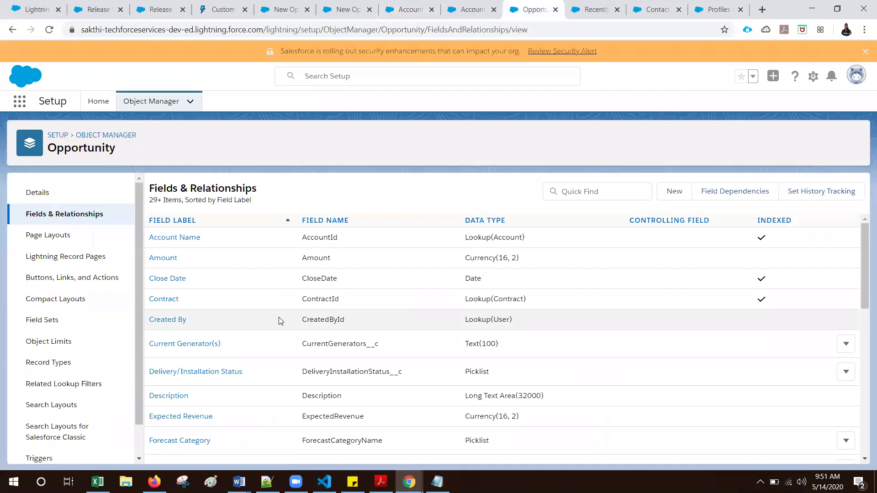
scroll(345, 338, "down", 1)
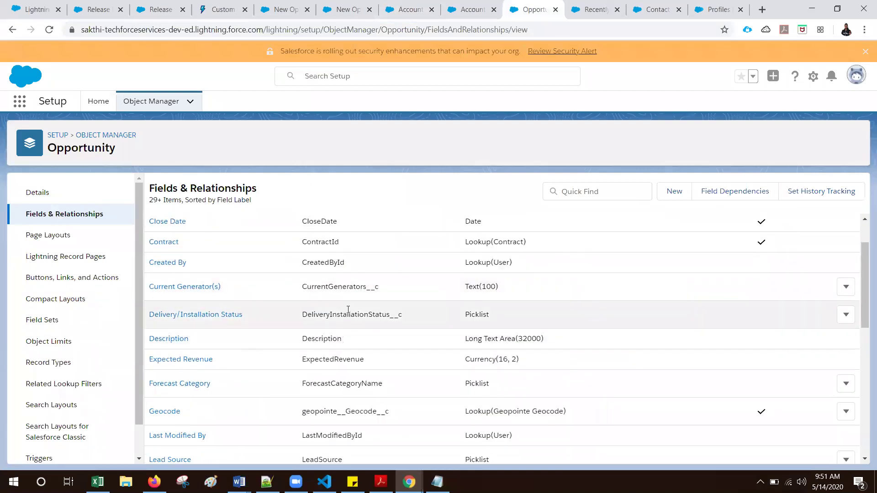
scroll(348, 309, "down", 5)
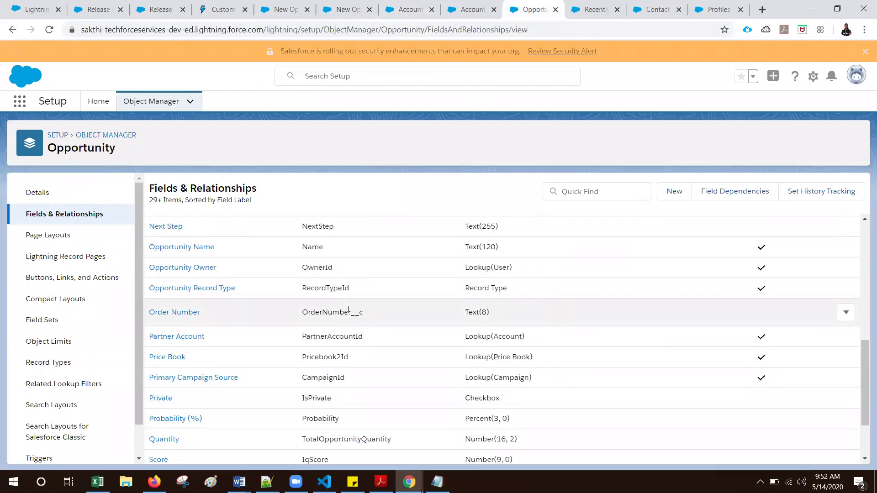
scroll(348, 311, "down", 1)
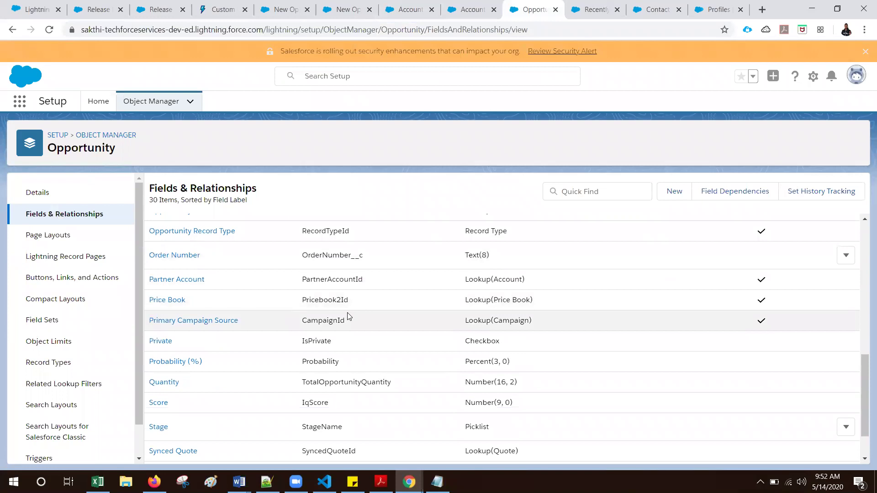
scroll(348, 316, "up", 1)
scroll(348, 313, "up", 2)
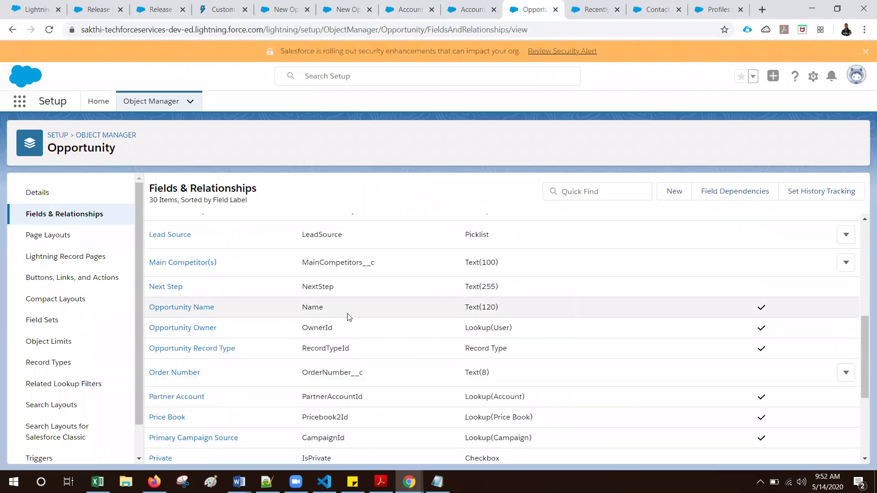
double_click(342, 316)
key("ctrl+c")
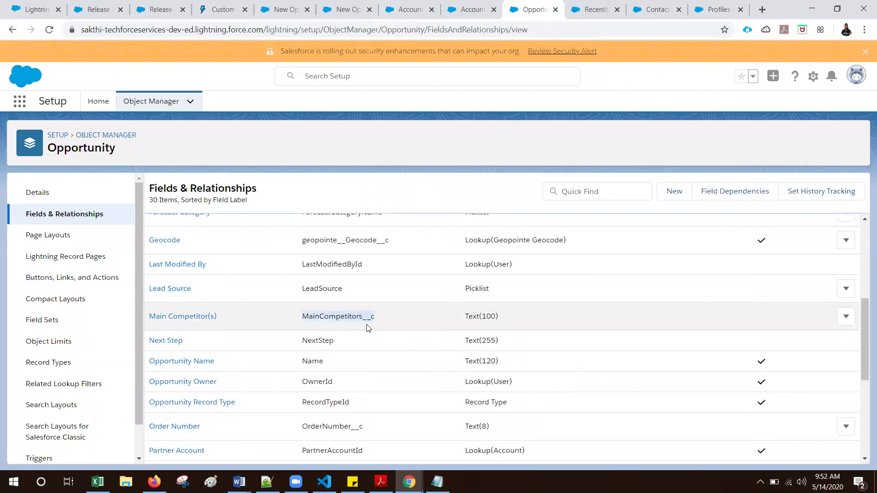
Add MainCompetitors__c={!Account.Type} as the last default value in the Account button's formula and quick-save the button
key("ctrl+shift+Tab")
key("ctrl+shift+Tab")
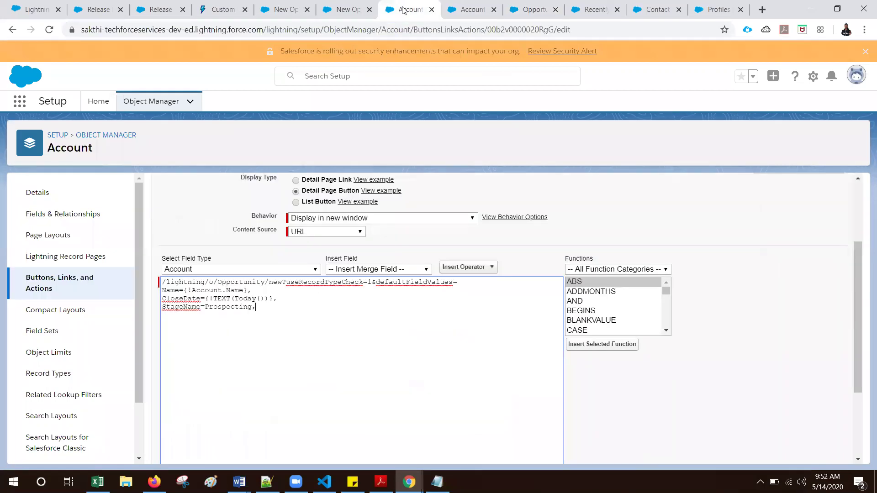
key("ctrl+v")
left_click(379, 269)
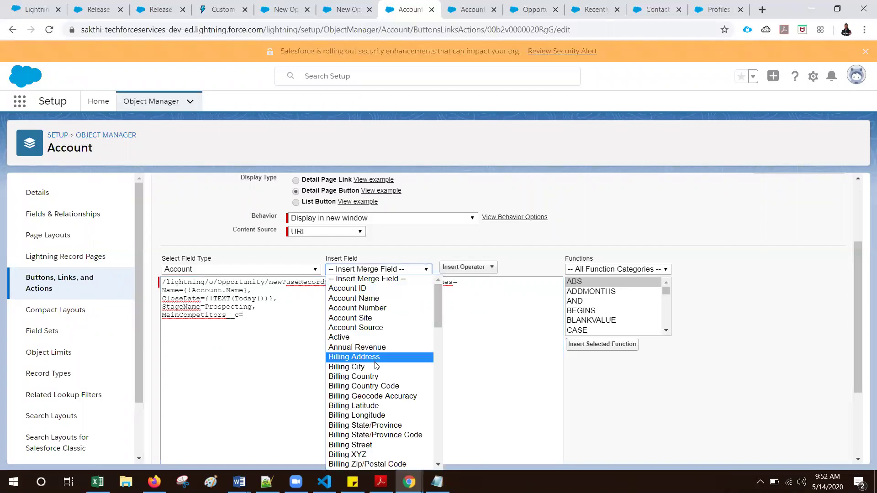
scroll(376, 365, "down", 4)
scroll(383, 402, "down", 6)
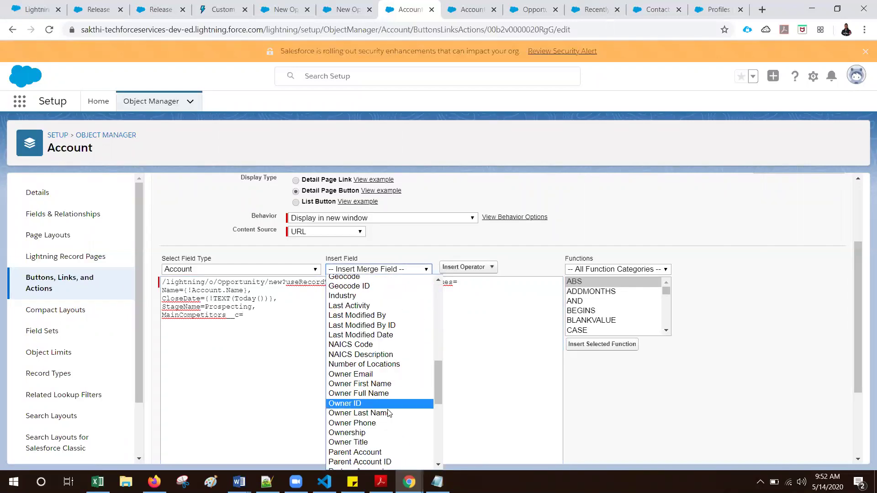
scroll(386, 411, "down", 5)
scroll(389, 411, "down", 4)
left_click(375, 459)
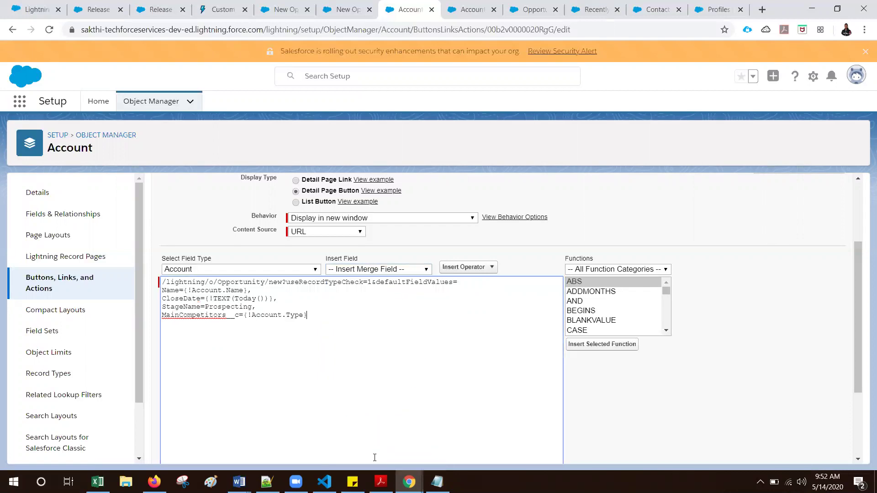
scroll(440, 380, "down", 3)
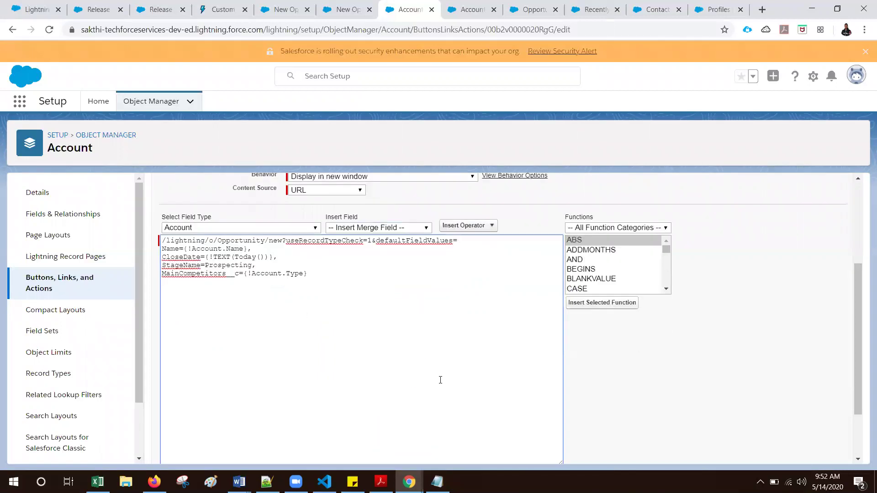
left_click(401, 452)
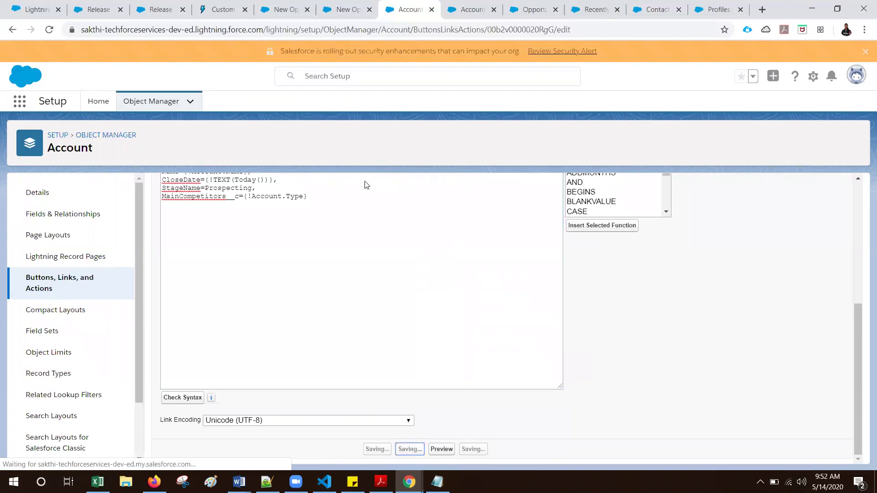
Run Create Opportunity From Account with the State Level record type, check the Main Competitor(s) value on the form, and close it
left_click(280, 7)
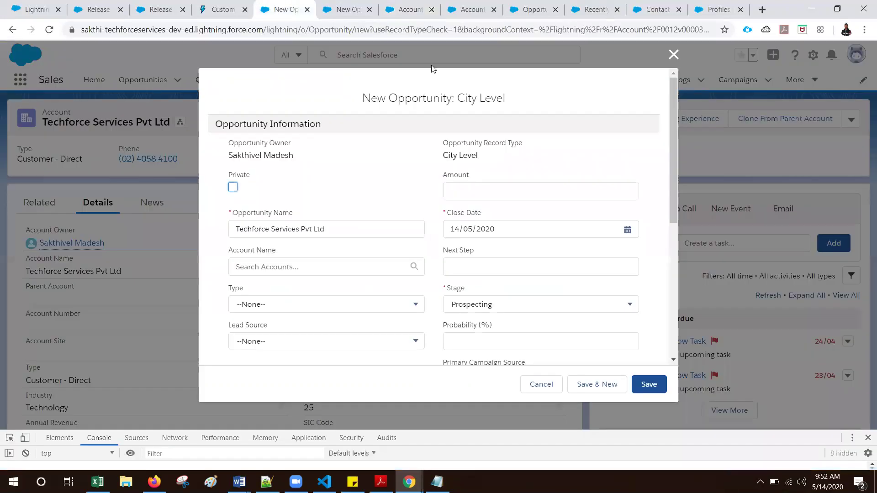
left_click(674, 55)
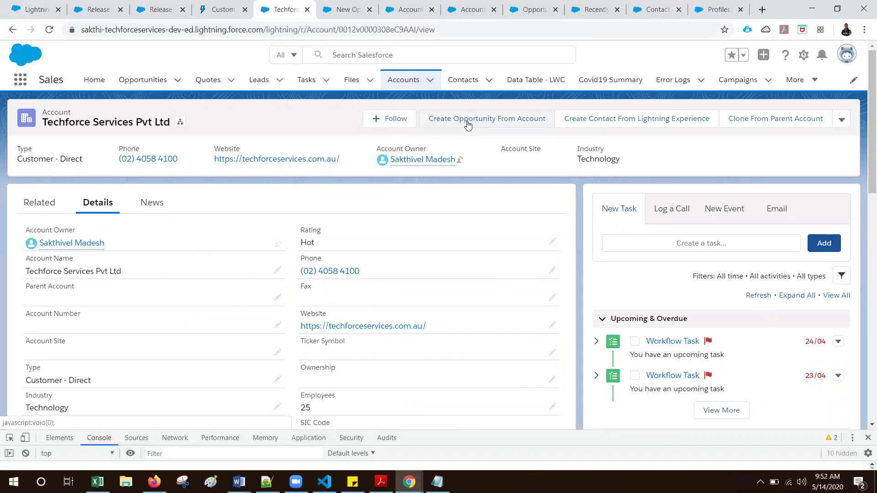
left_click(466, 122)
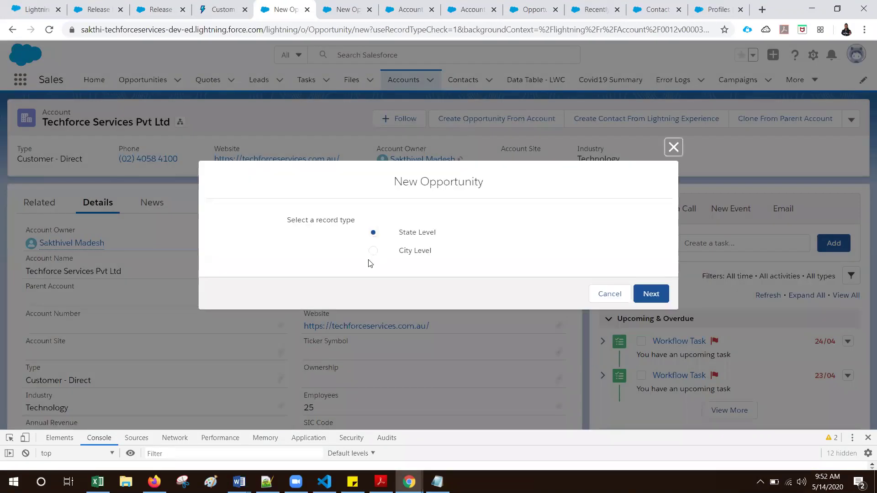
left_click(650, 295)
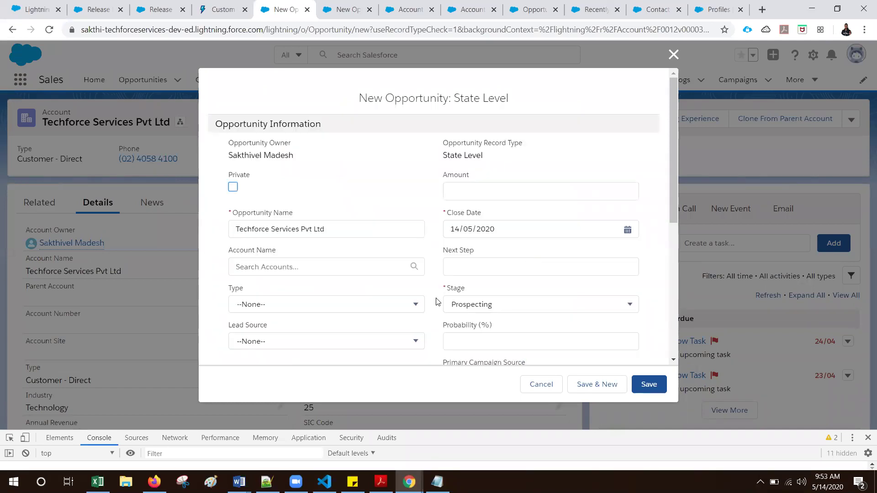
scroll(437, 301, "down", 4)
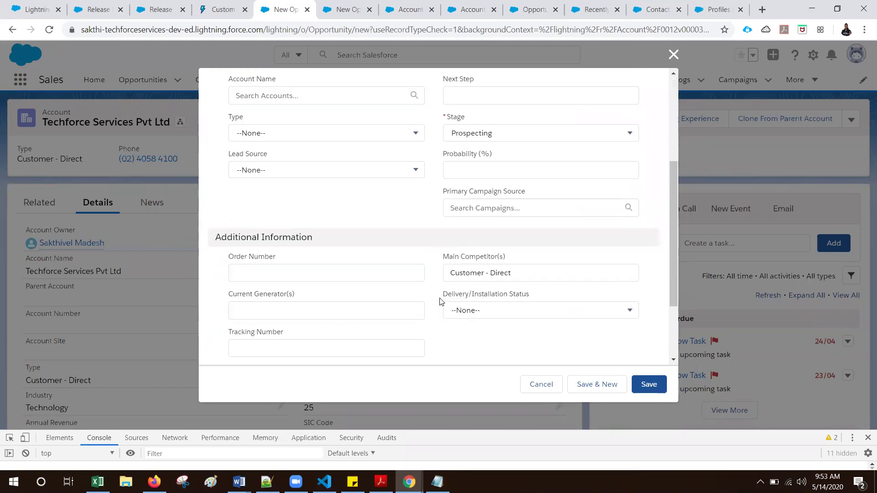
left_click(466, 262)
left_click(465, 263)
left_click_drag(516, 273, 441, 274)
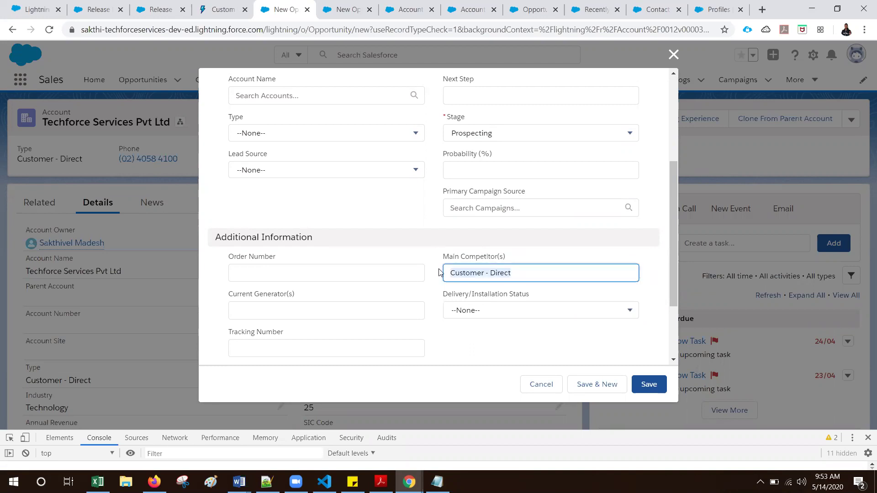
left_click(671, 56)
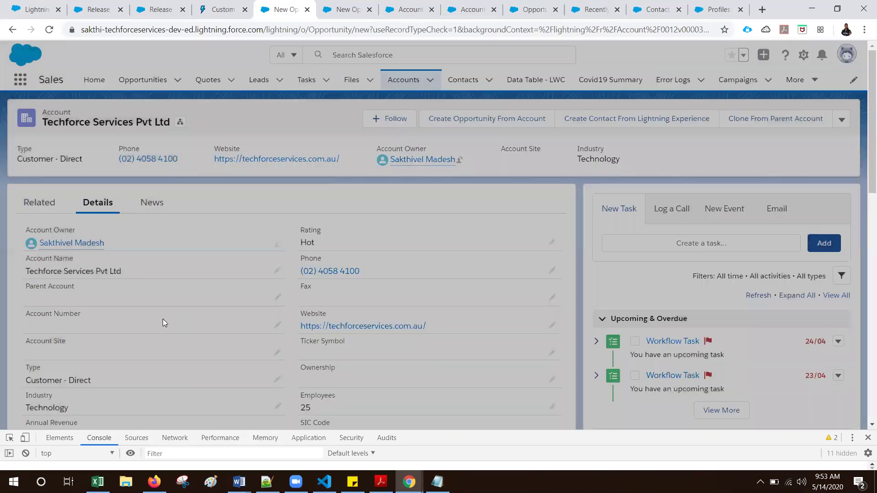
Look up the Closed Date field in the Techforce Services Pvt Ltd account details
scroll(36, 371, "down", 3)
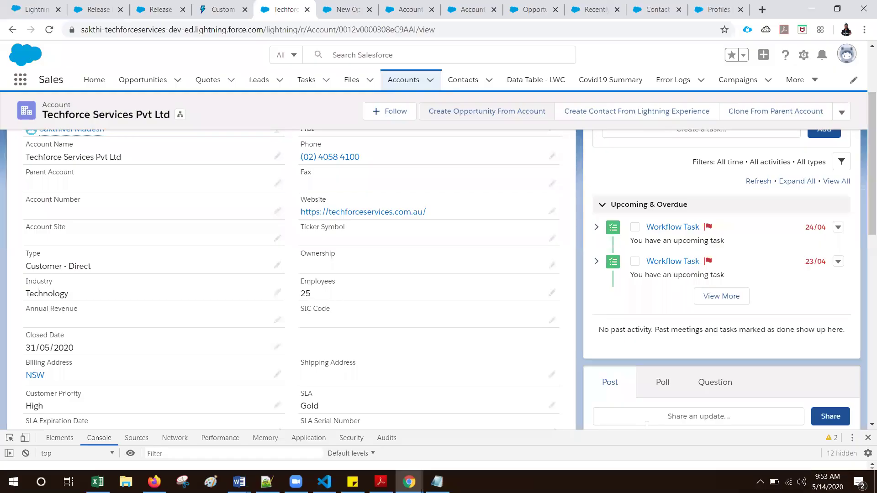
scroll(408, 280, "down", 2)
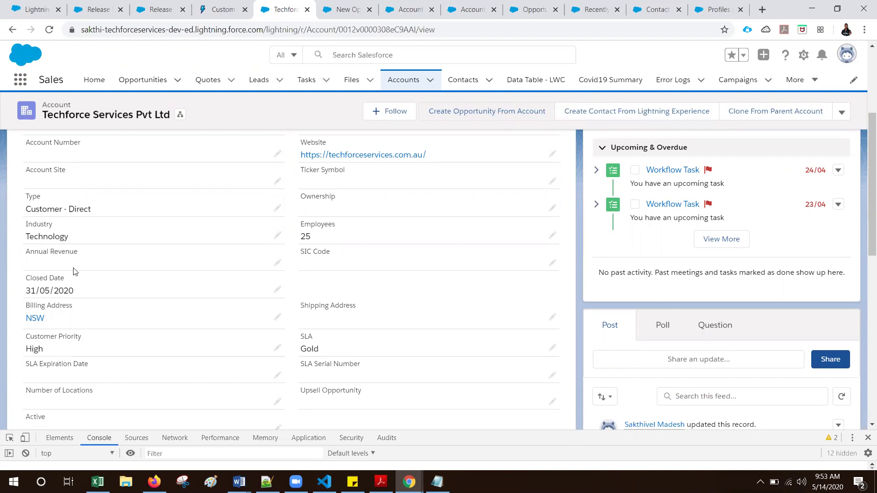
left_click(48, 287)
Remove Today() from inside the TEXT function of the CloseDate value in the custom button's formula
left_click(400, 10)
scroll(303, 345, "down", 3)
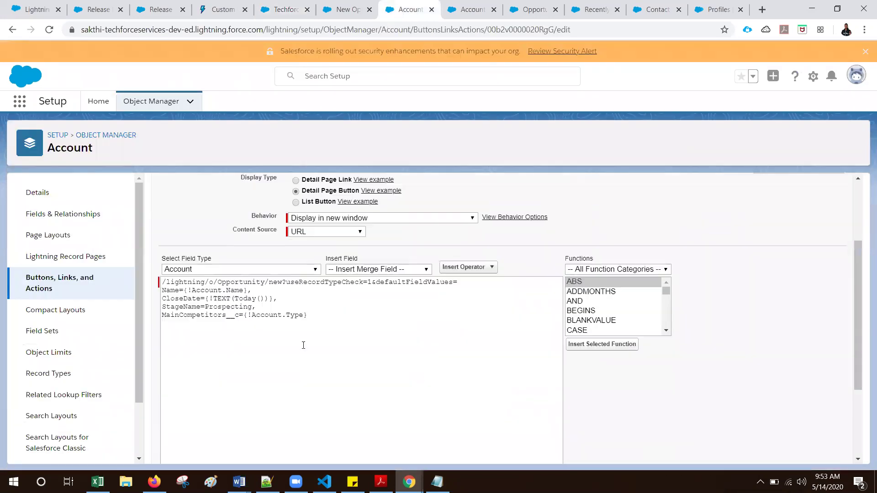
left_click(321, 316)
double_click(208, 300)
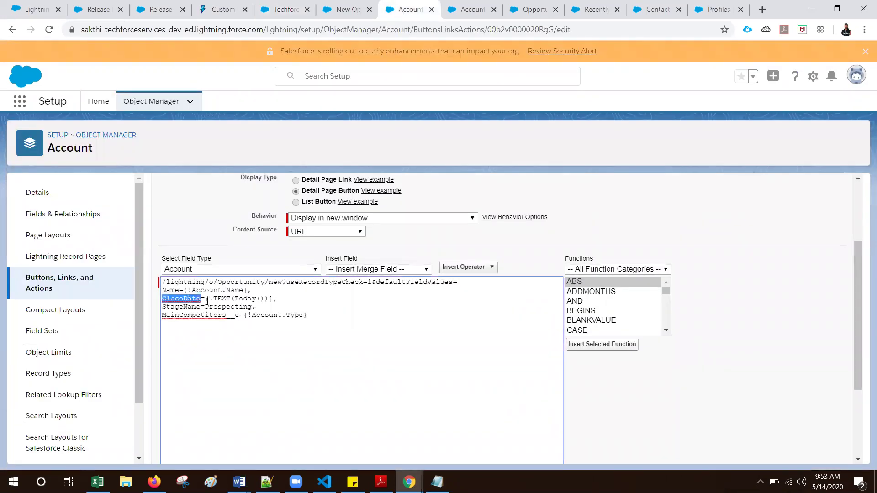
double_click(219, 299)
left_click(235, 299)
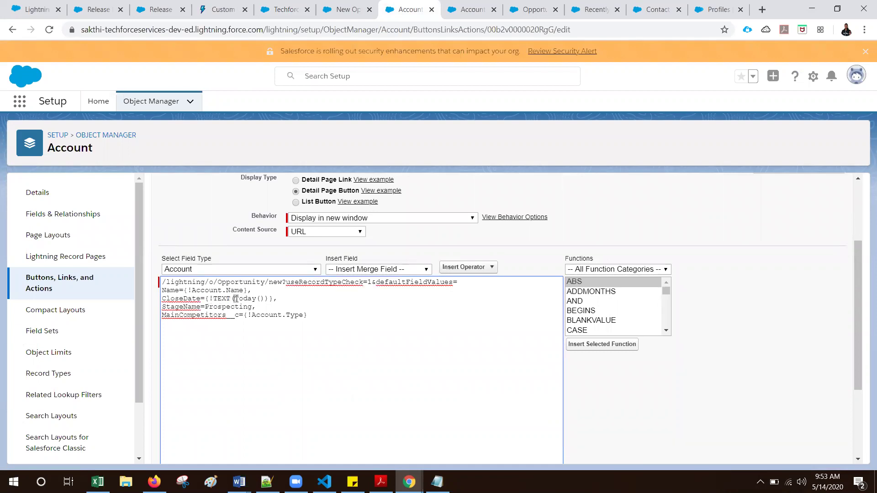
left_click(263, 297, "shift")
key("BackSpace")
Review the defaultFieldValues attribute in the Spring '20 release notes and the New Opportunity page's URL
left_click(100, 9)
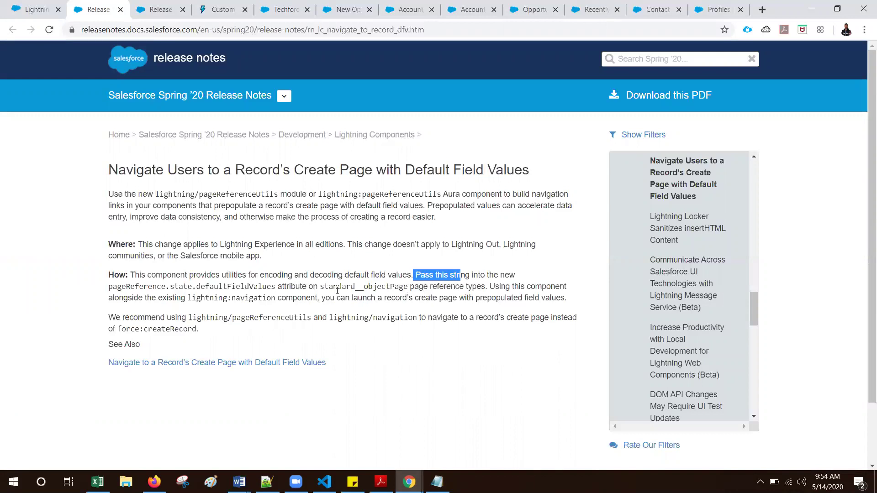
left_click_drag(417, 275, 460, 273)
double_click(244, 287)
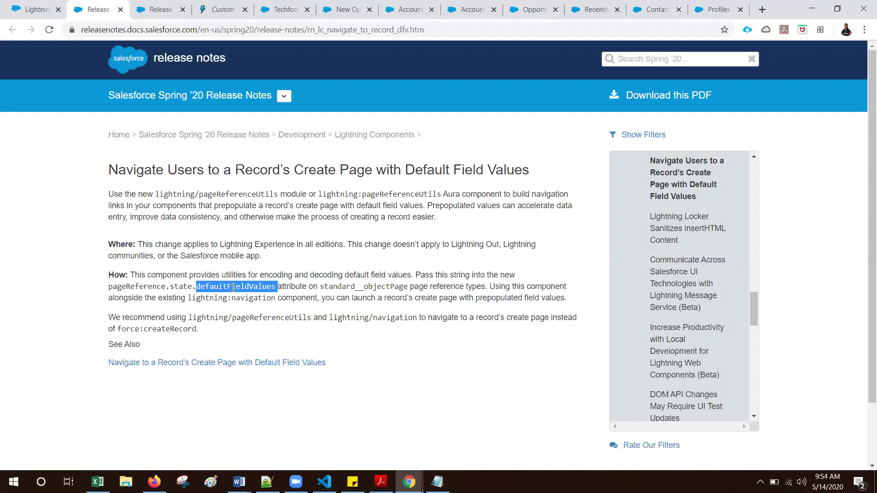
left_click(349, 10)
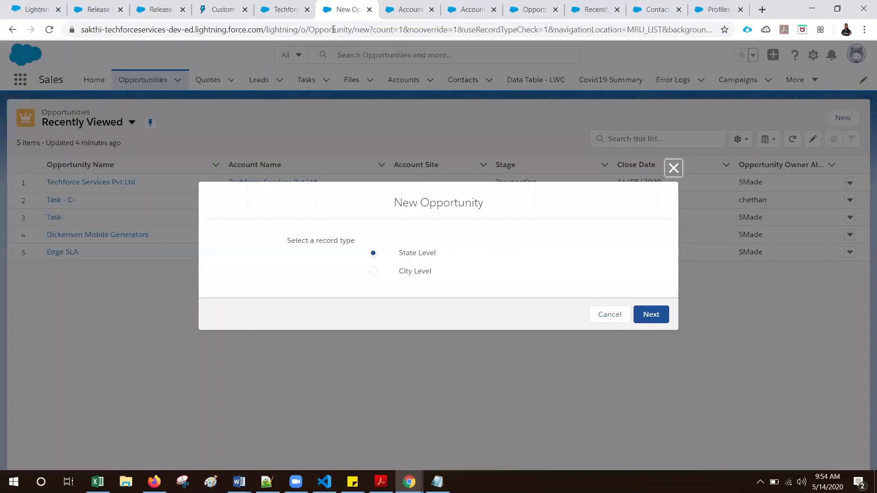
Insert the Closed Date field to make the formula line CloseDate={!TEXT(Account.Closed_Date__c)}, without extra spaces, and quick-save the button
left_click(395, 10)
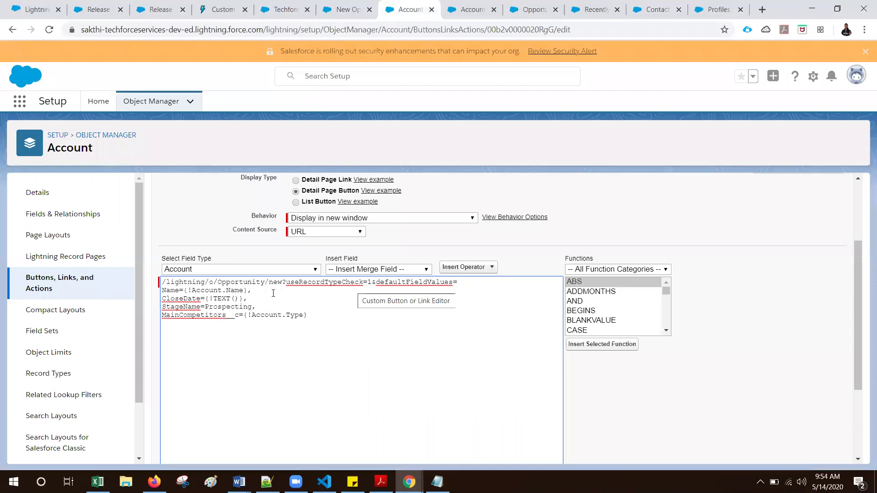
double_click(221, 298)
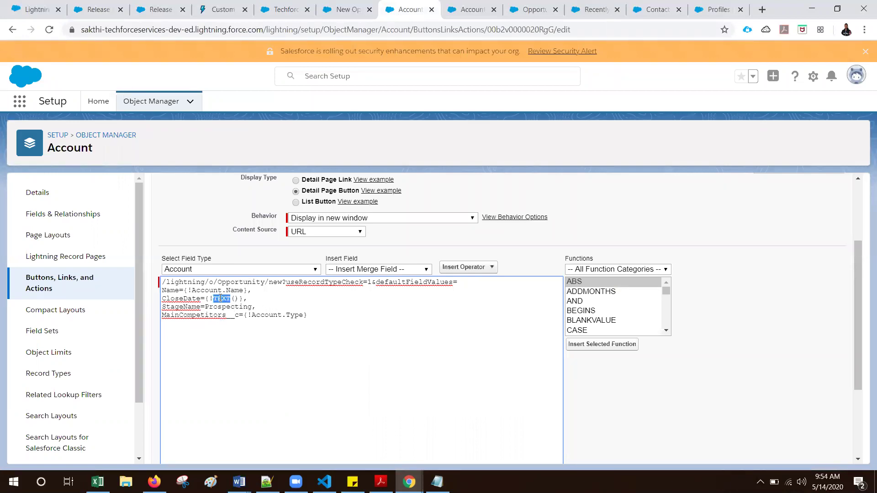
left_click(235, 298)
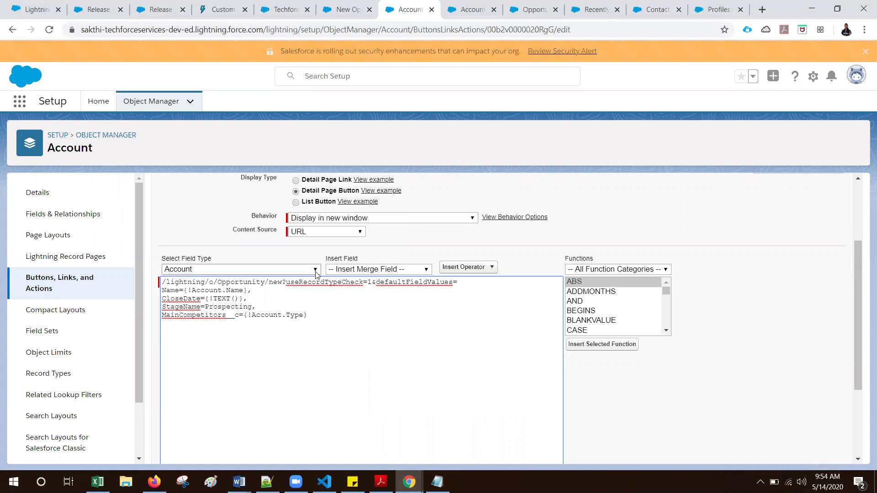
left_click(372, 270)
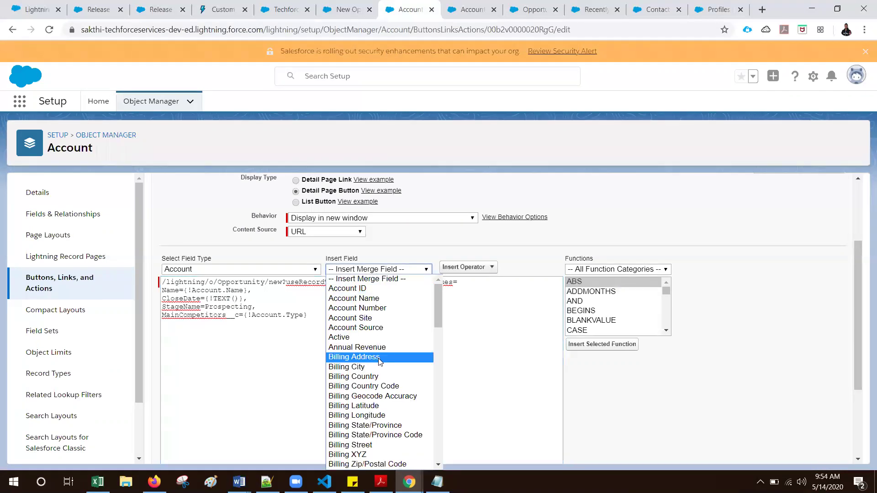
scroll(379, 362, "down", 3)
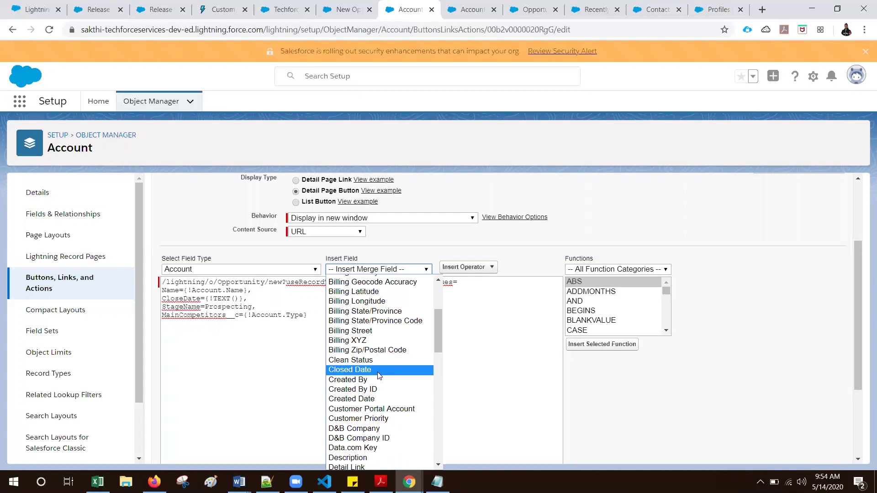
left_click(378, 370)
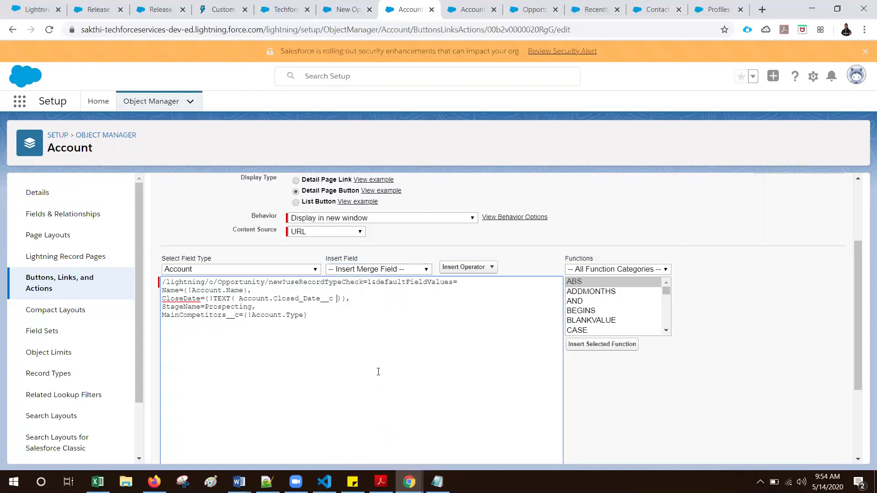
left_click(240, 300)
key("BackSpace")
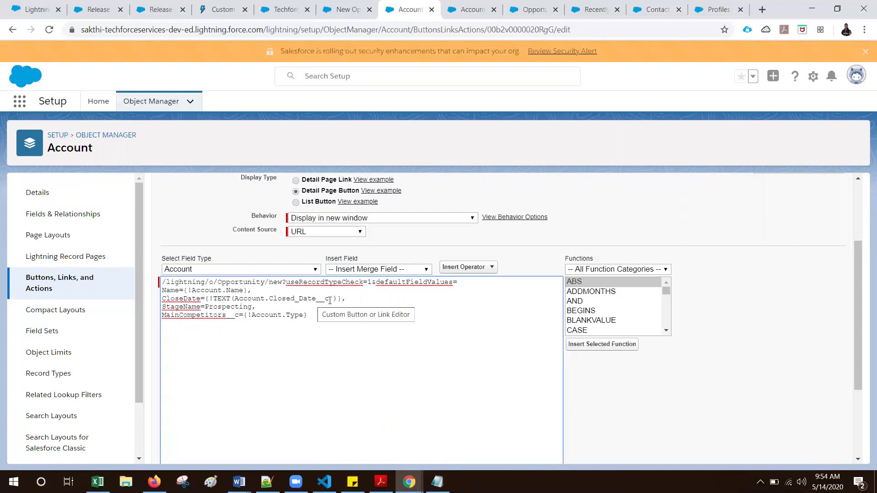
left_click(338, 300)
key("BackSpace")
scroll(440, 354, "down", 3)
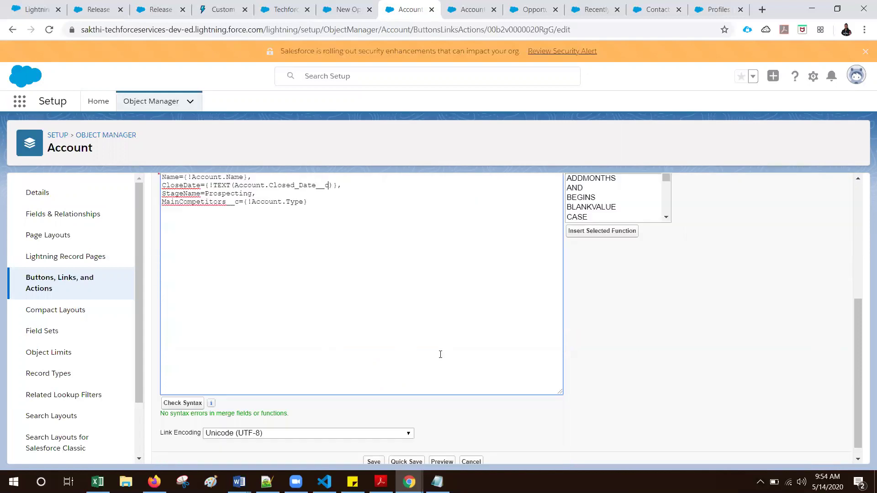
left_click(408, 450)
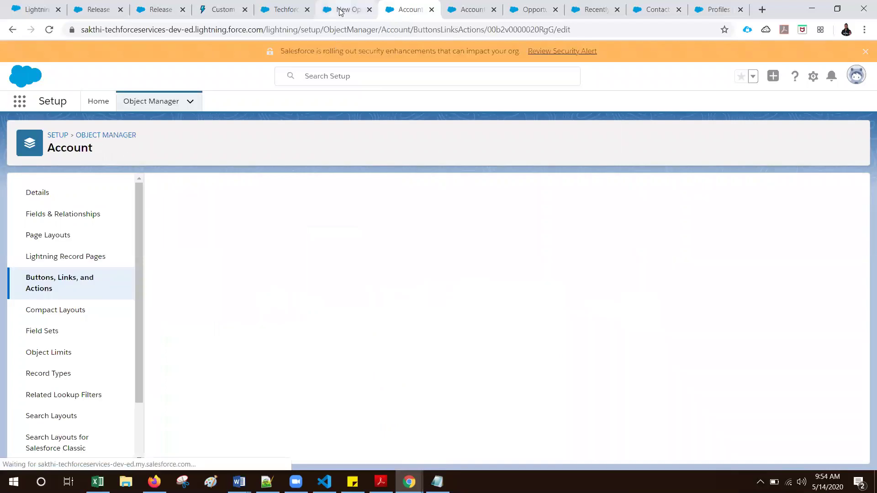
Set the Techforce Services Pvt Ltd account's Closed Date to 1 June 2020 and save the record
left_click(281, 9)
left_click(411, 9)
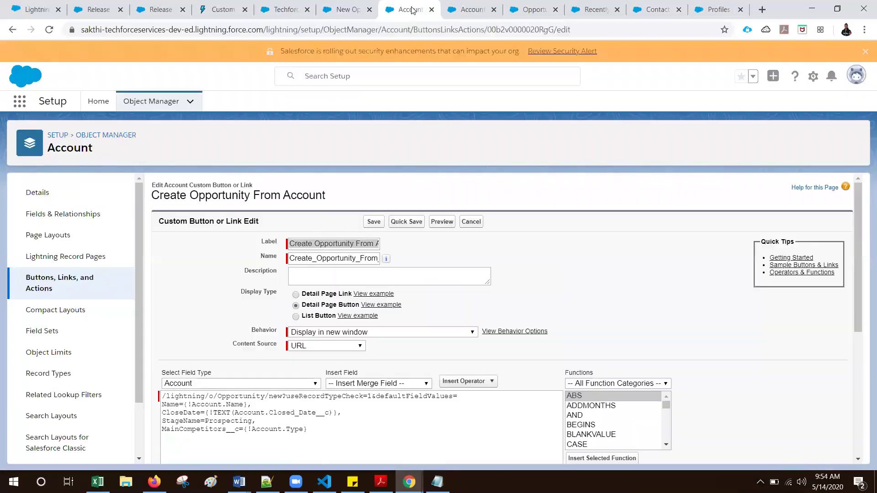
left_click(282, 6)
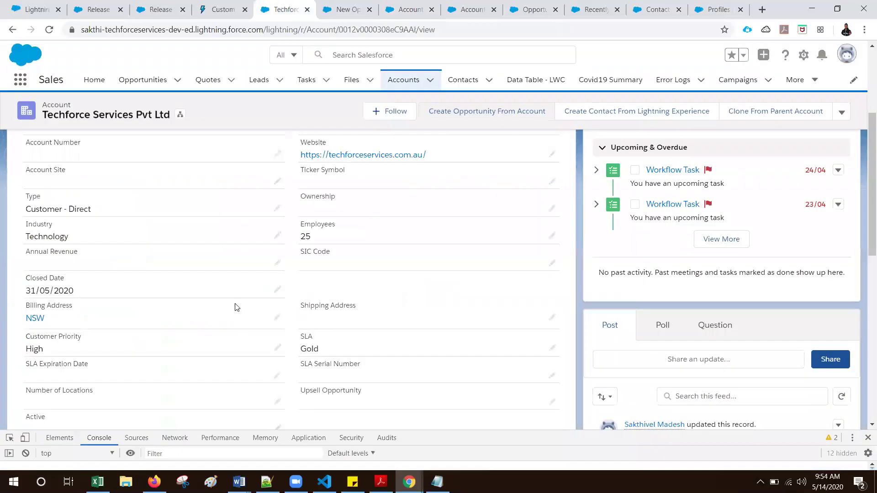
left_click(276, 292)
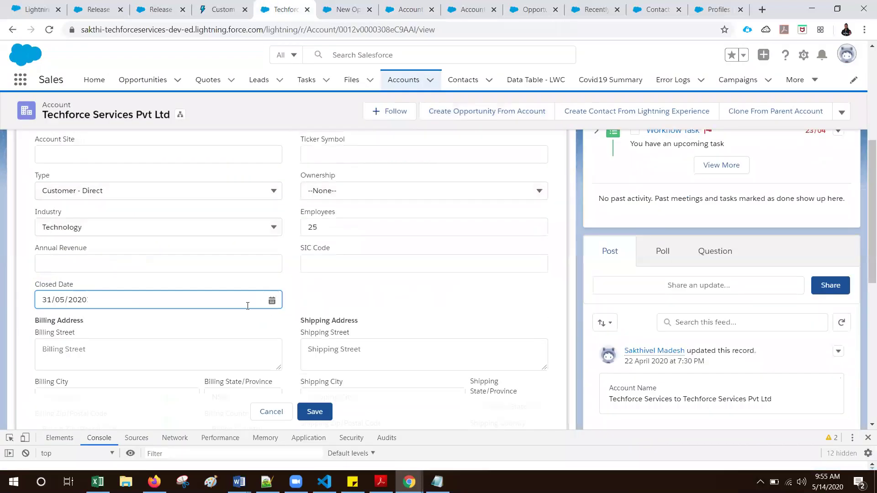
left_click(271, 301)
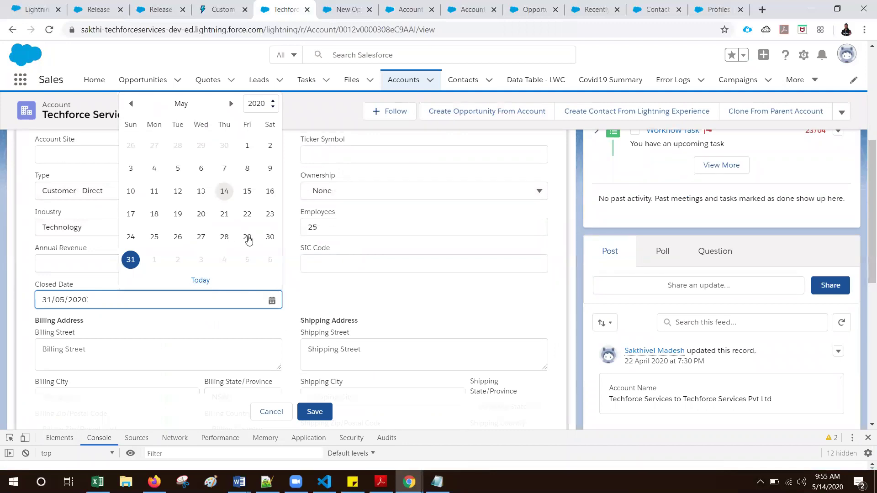
left_click(231, 104)
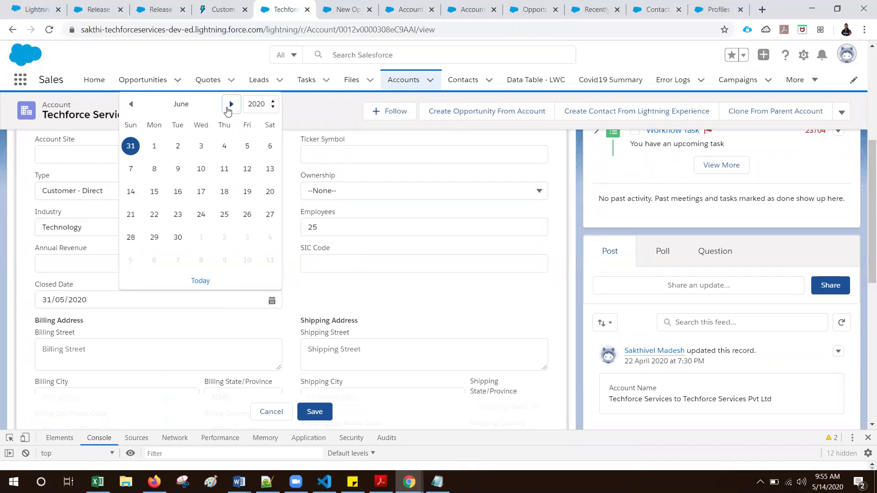
left_click(154, 147)
left_click(314, 412)
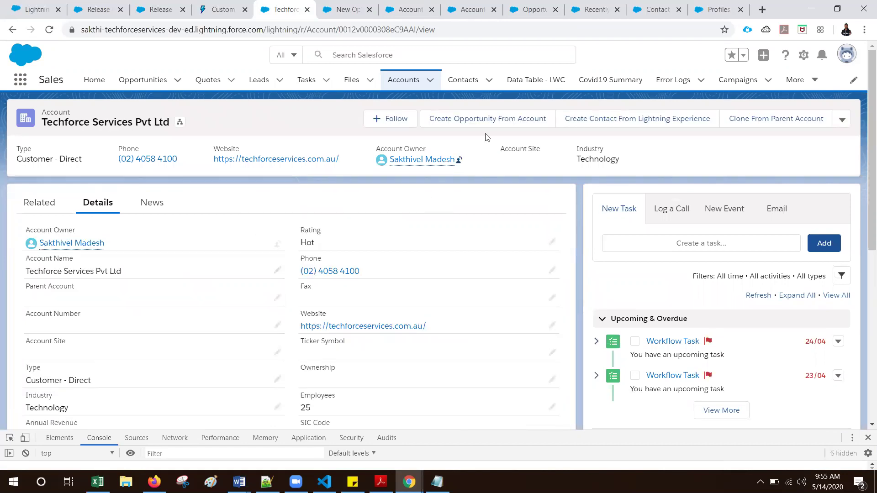
Run the Create Opportunity From Account button on the account and continue with the State Level record type
left_click(493, 124)
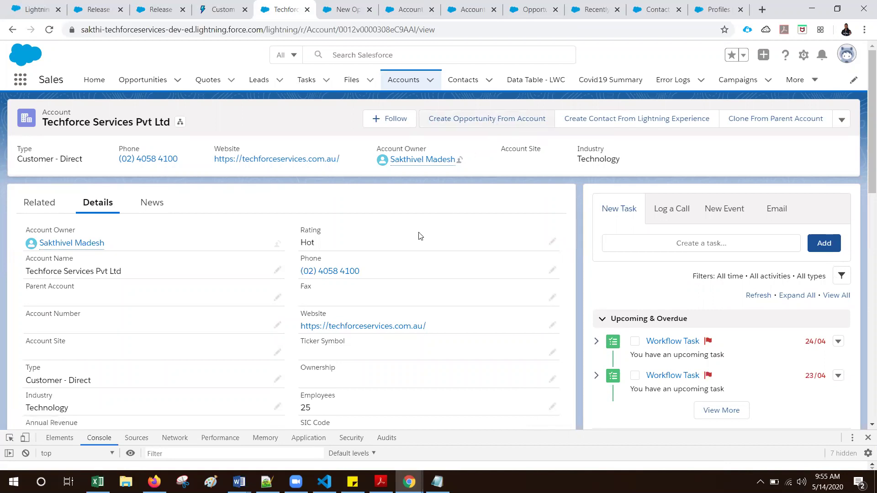
left_click(469, 120)
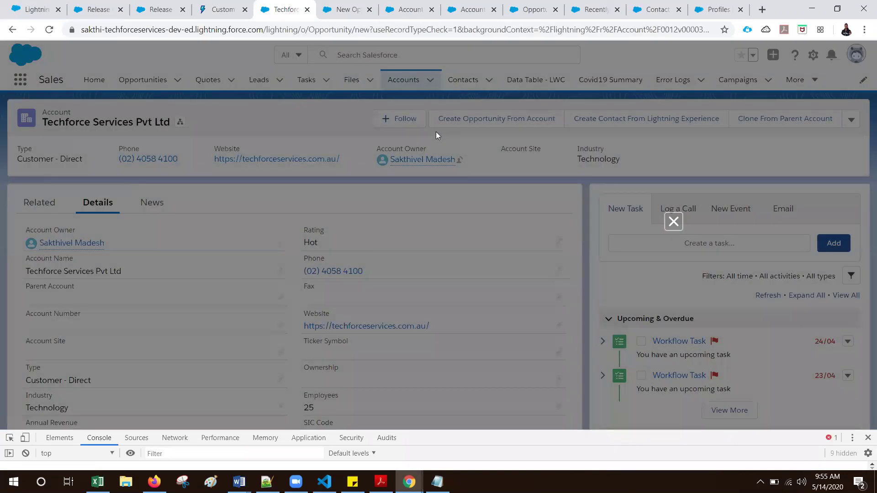
left_click(649, 293)
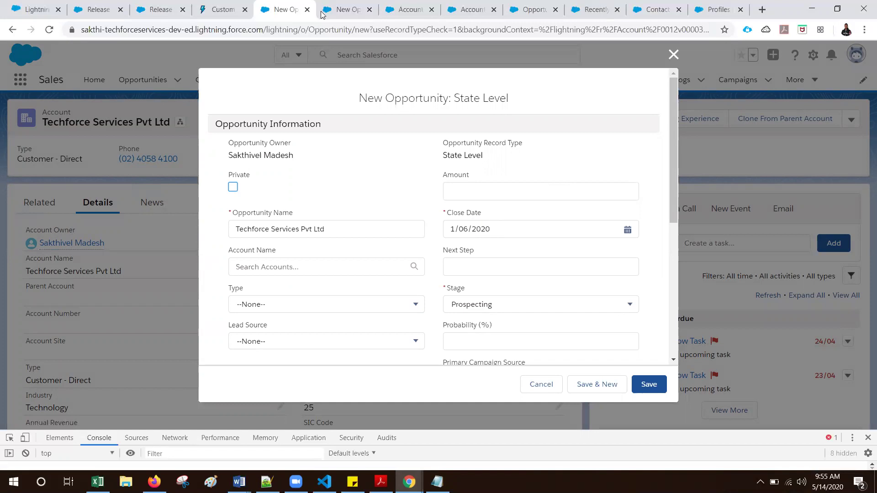
Review the custom button's URL formula, examining the useRecordTypeCheck and defaultFieldValues parameters and the Name and CloseDate assignments
left_click(340, 7)
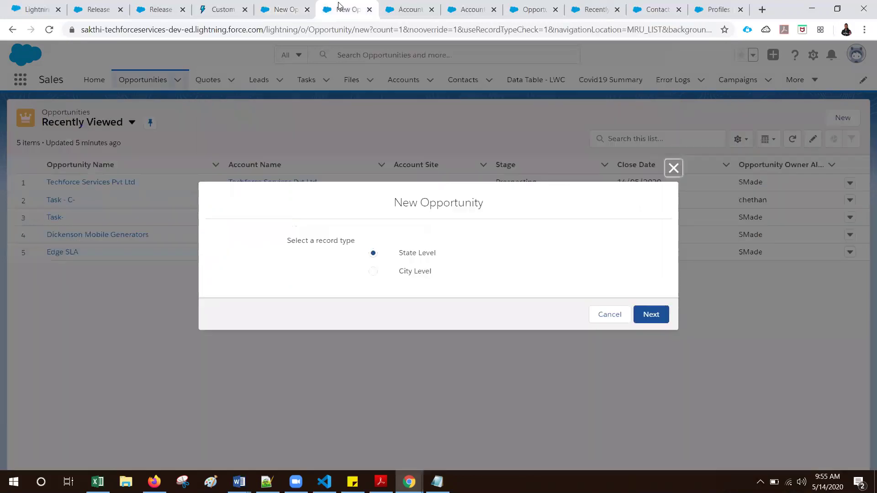
left_click(396, 6)
scroll(349, 266, "up", 3)
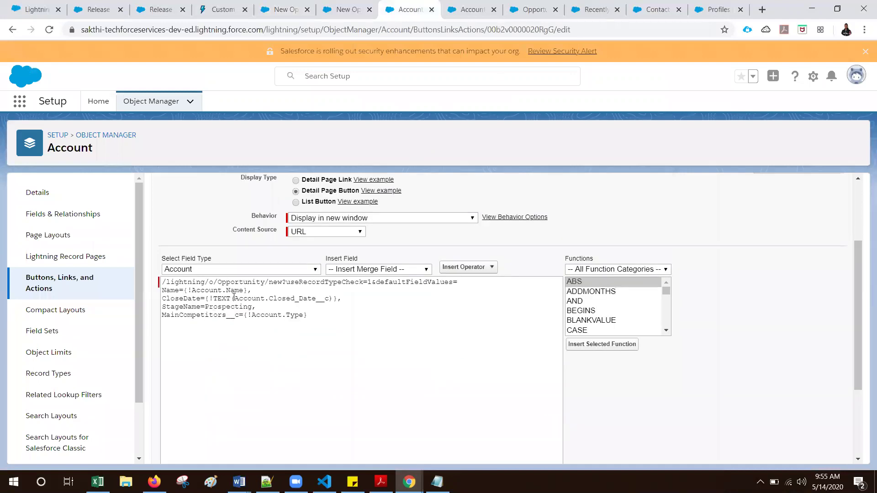
double_click(314, 283)
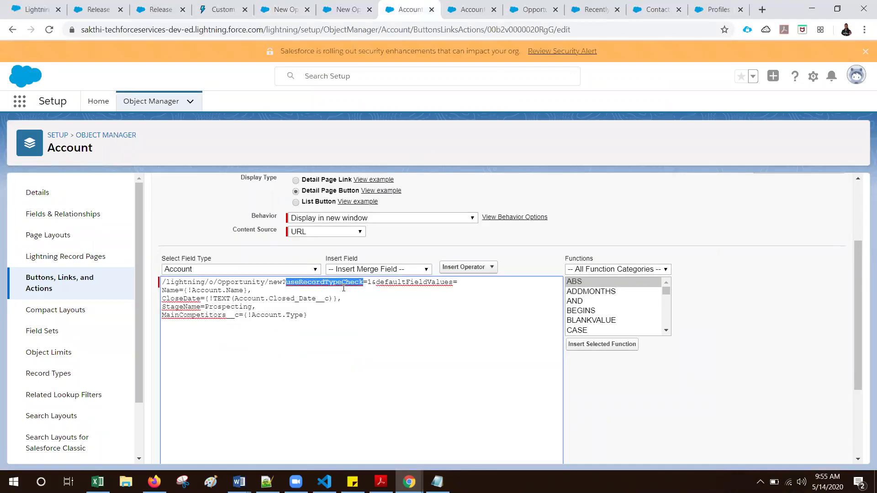
left_click_drag(325, 283, 325, 286)
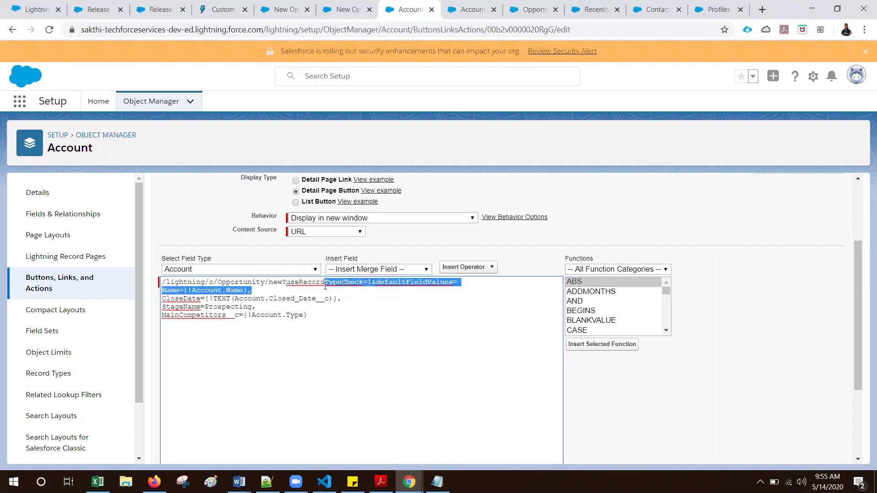
left_click(377, 284)
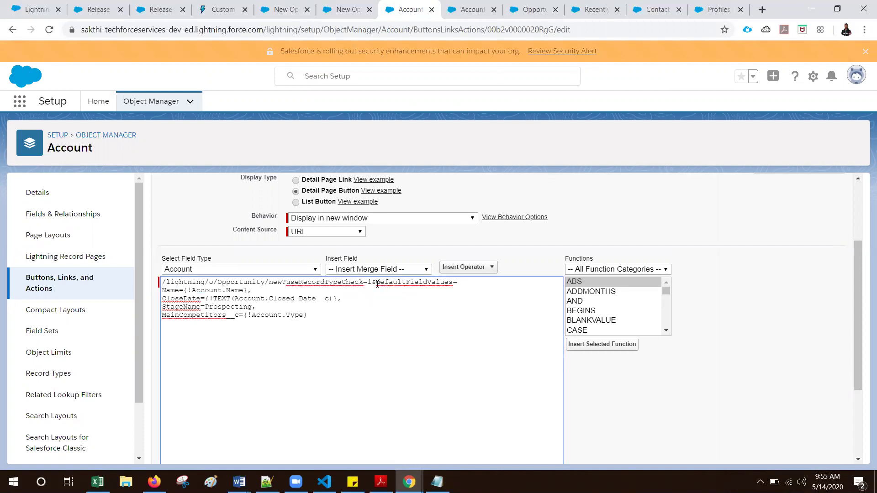
left_click_drag(377, 284, 308, 284)
double_click(414, 283)
left_click(376, 283)
left_click_drag(375, 282, 287, 283)
double_click(316, 282)
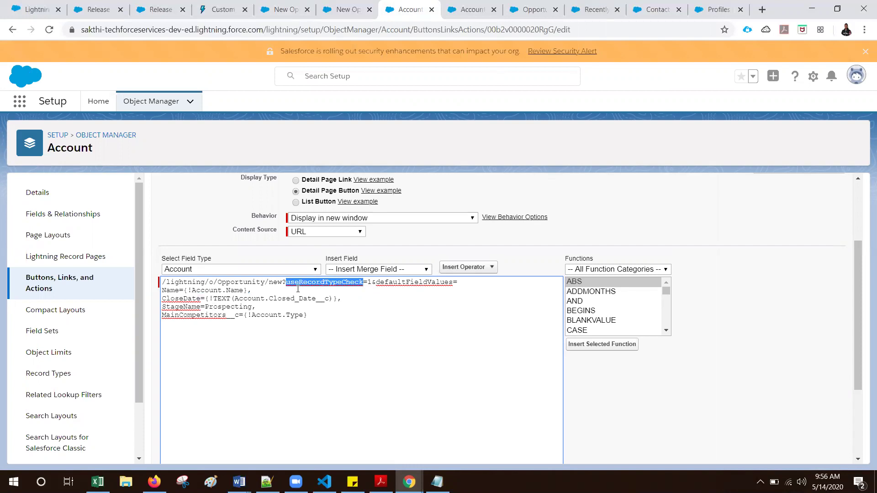
left_click(199, 299)
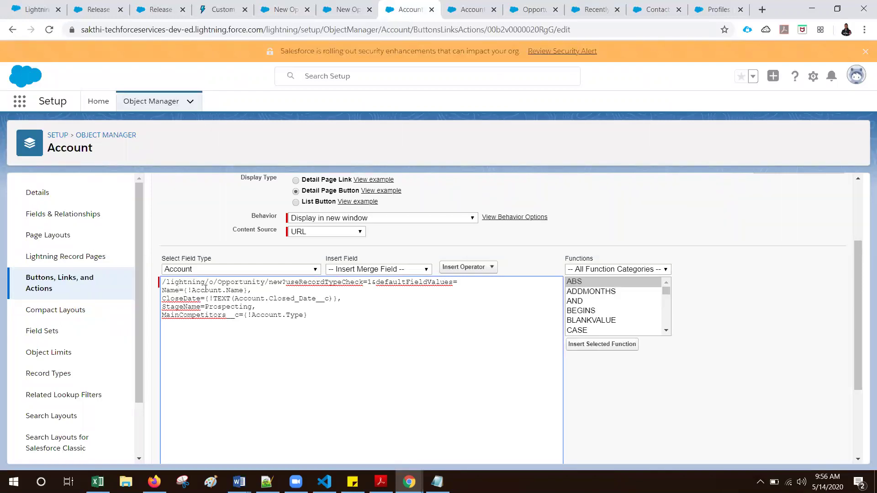
left_click(183, 290)
key("BackSpace")
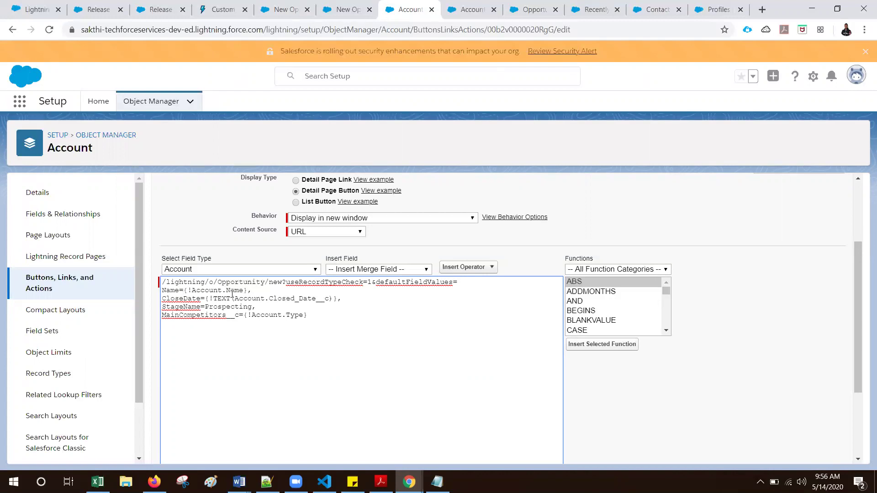